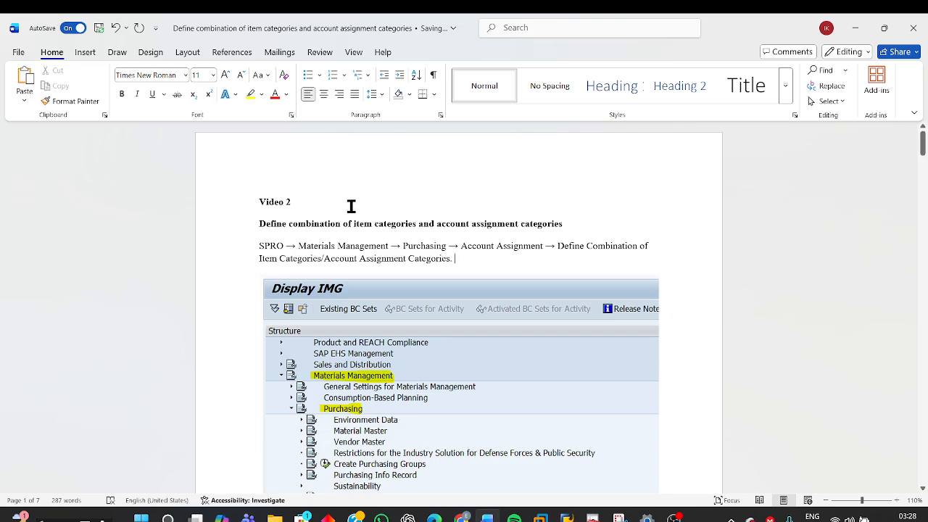
Review the documented SPRO path and sample table for combining item categories with account assignment categories.
left_click_drag(258, 247, 661, 257)
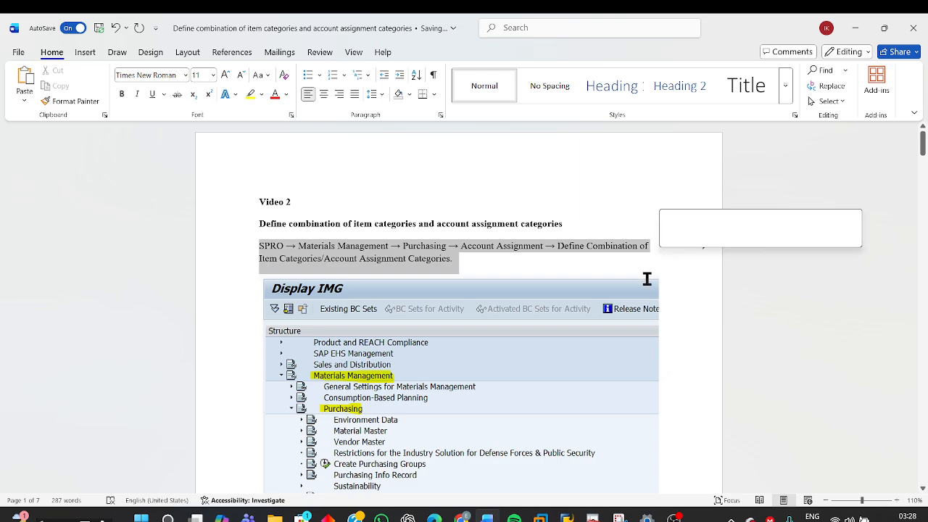
scroll(628, 400, "down", 10)
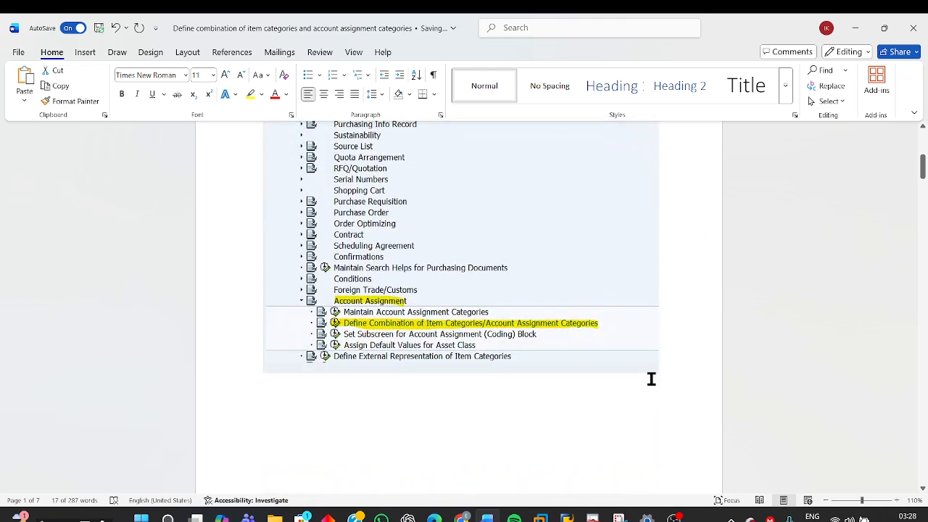
scroll(650, 381, "down", 10)
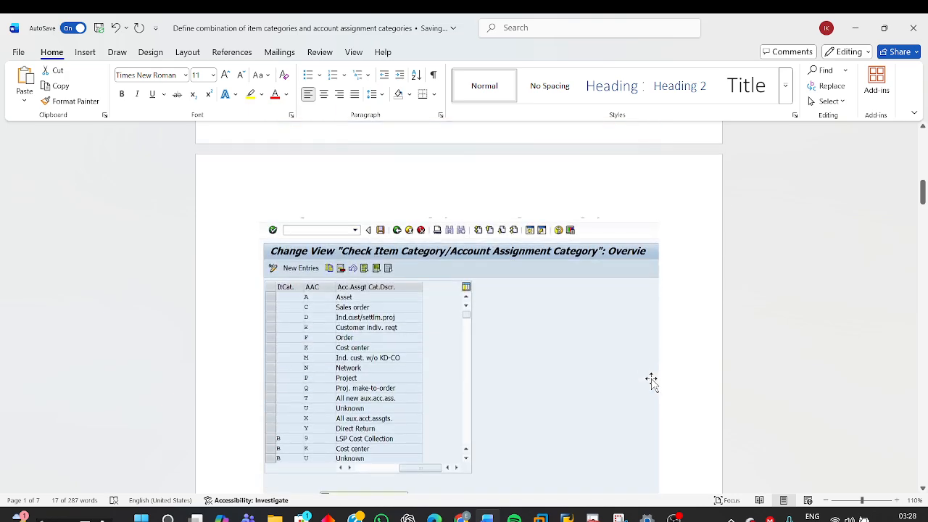
Switch to the SAP session showing the item category/account assignment check table and return to the Display IMG structure.
mouse_move(567, 517)
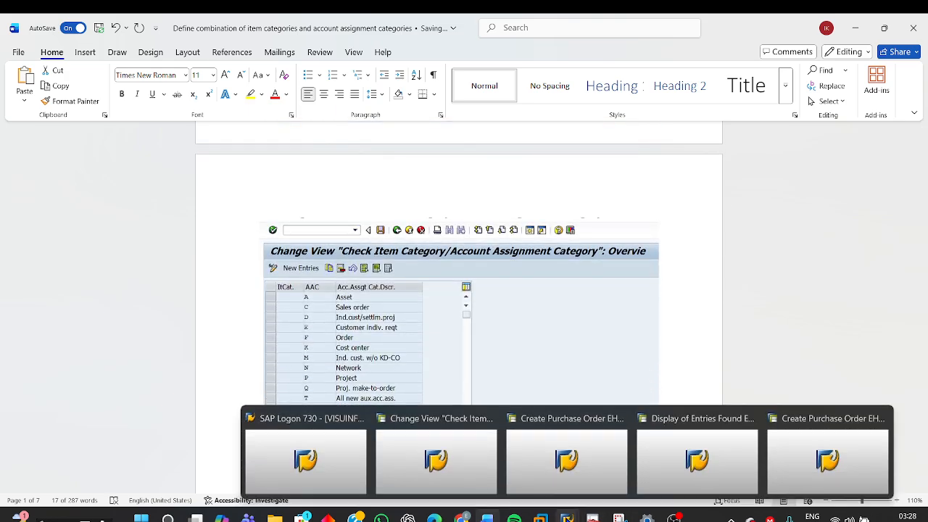
left_click(464, 475)
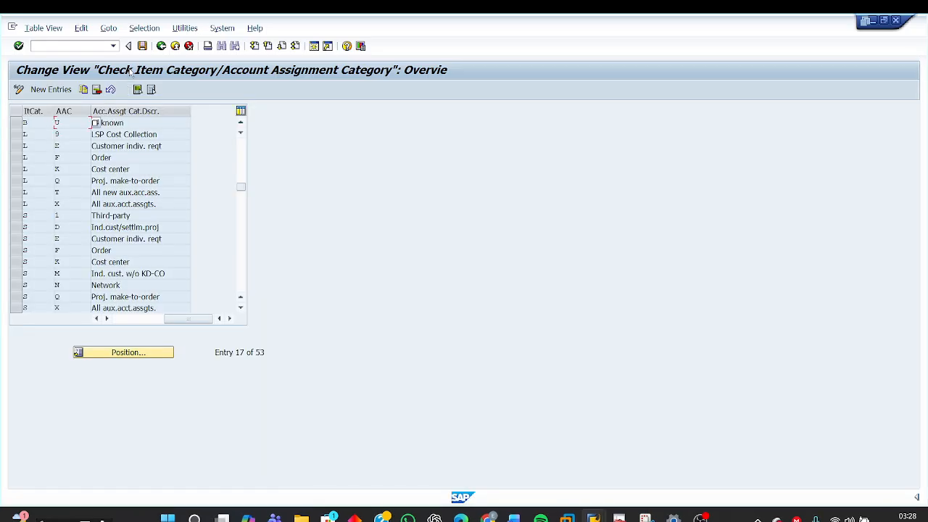
left_click(161, 46)
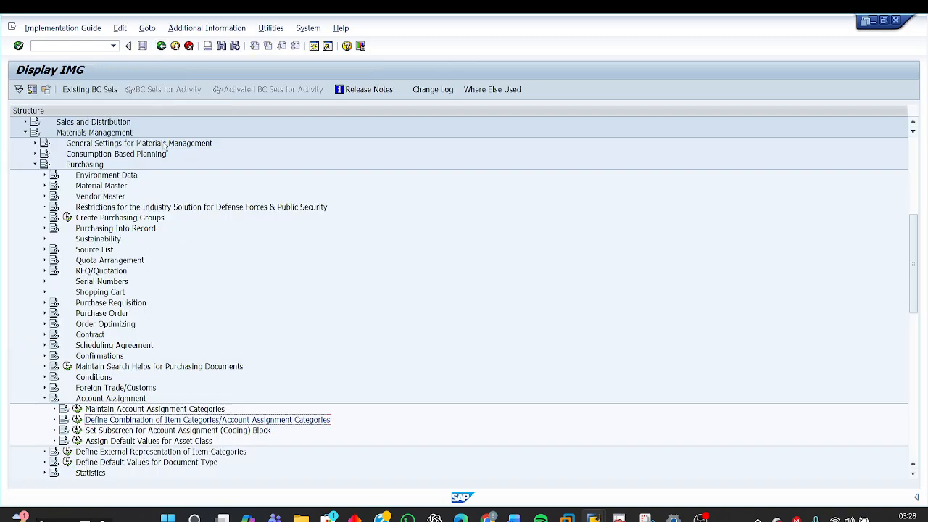
scroll(188, 210, "up", 1)
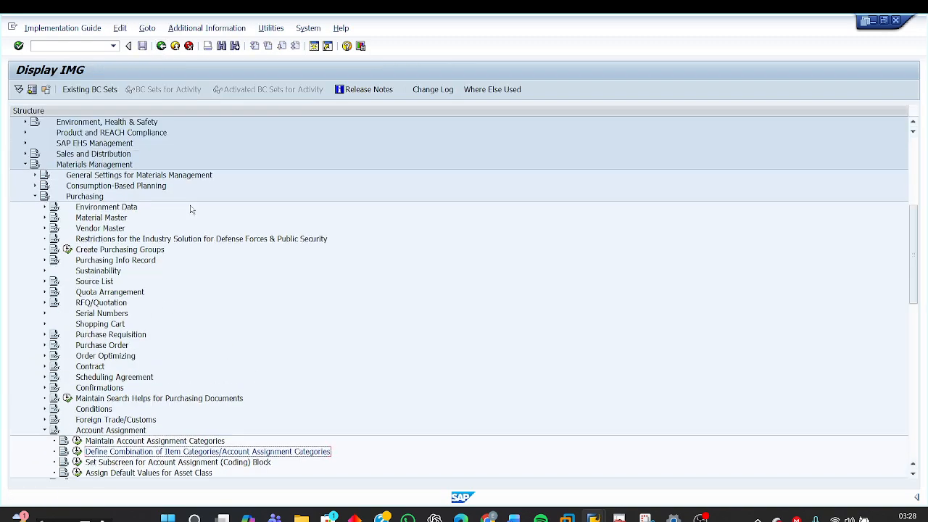
Open Define Combination of Item Categories/Account Assignment Categories under Materials Management, Purchasing, Account Assignment.
left_click(94, 166)
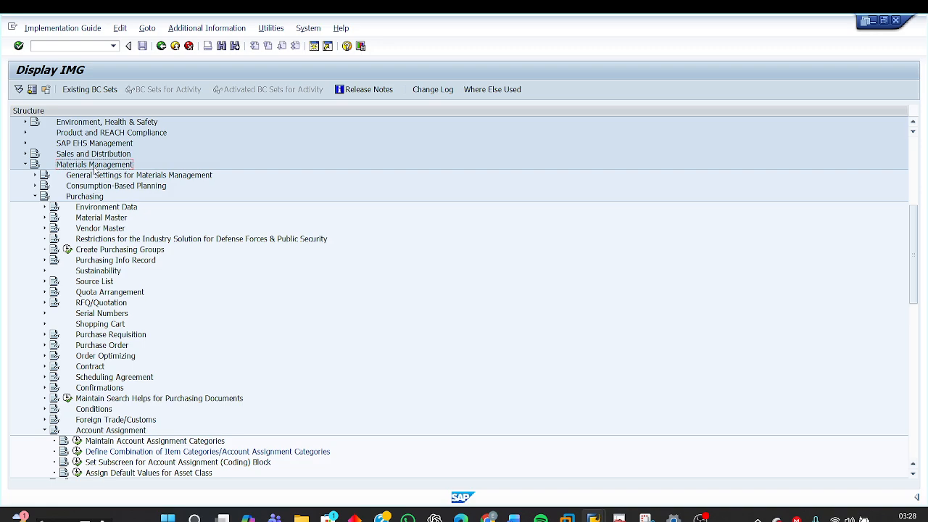
left_click(89, 199)
left_click(109, 432)
scroll(112, 450, "down", 1)
left_click(113, 432)
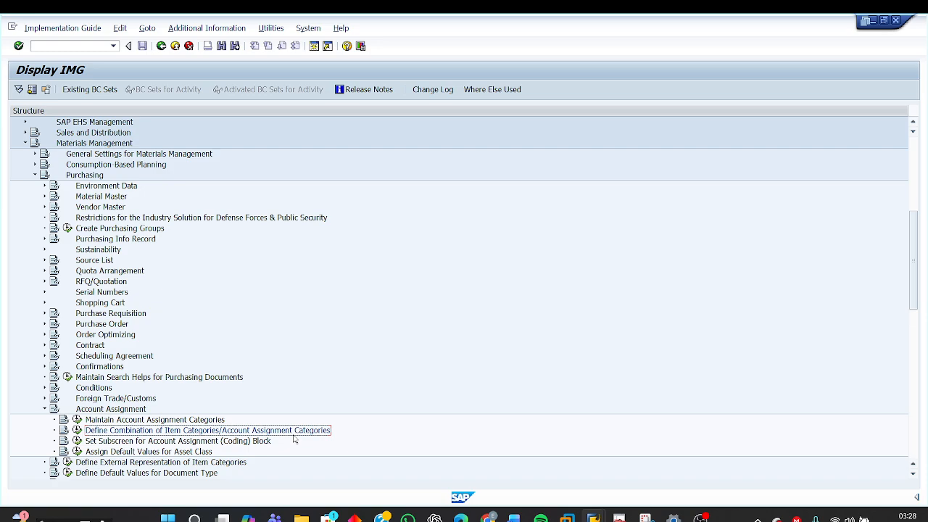
left_click(77, 430)
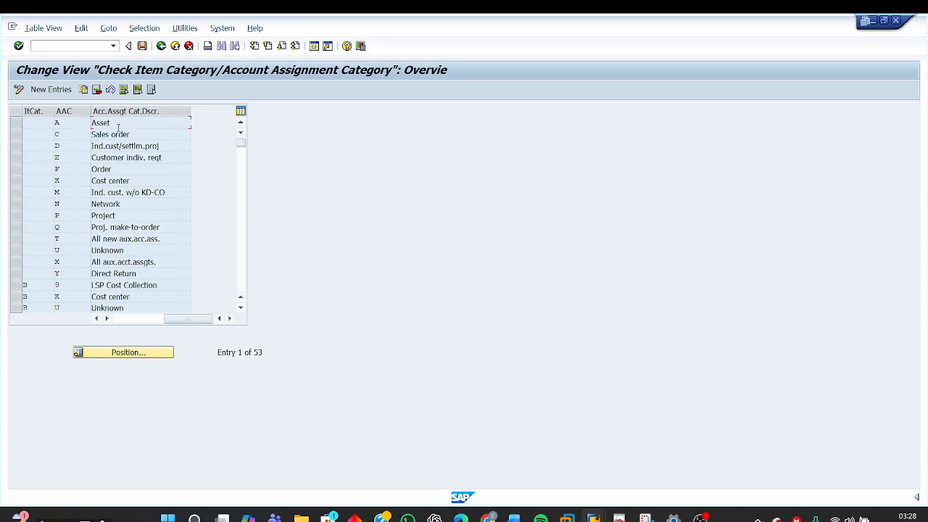
Look up the possible item category values for the first table entry and close the list without choosing one.
left_click(57, 123)
key("F4")
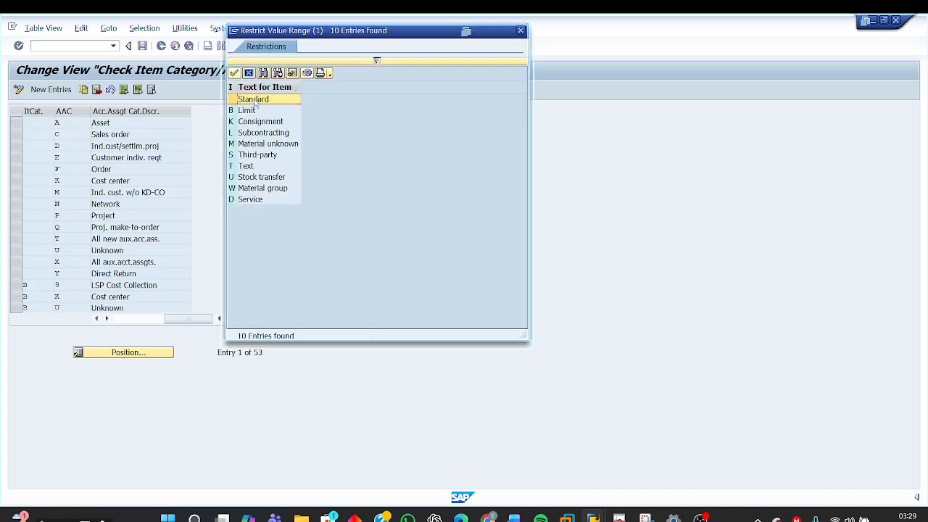
left_click(521, 30)
Examine the account assignment categories allowed for the standard item category, from A (Asset) through Y (Direct Return).
left_click(77, 126)
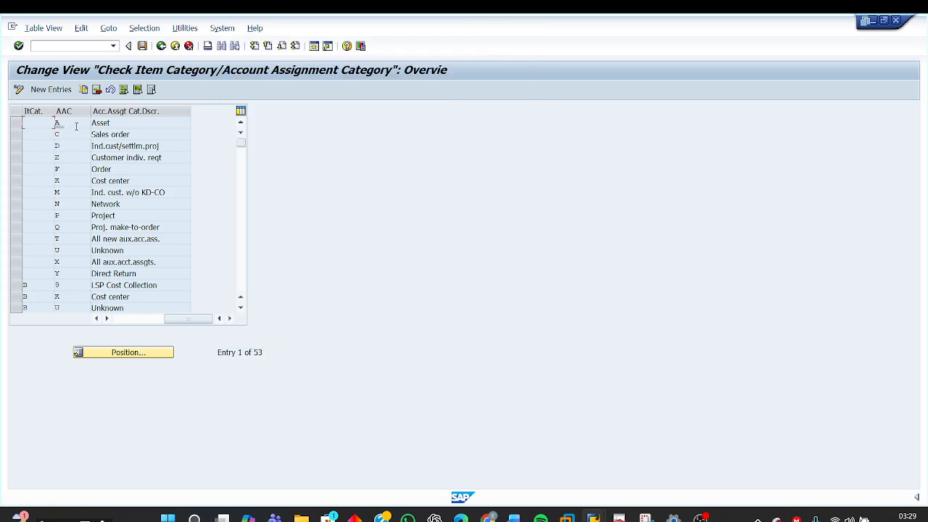
left_click(73, 147)
left_click(72, 181)
left_click(73, 215)
left_click(69, 250)
left_click(69, 273)
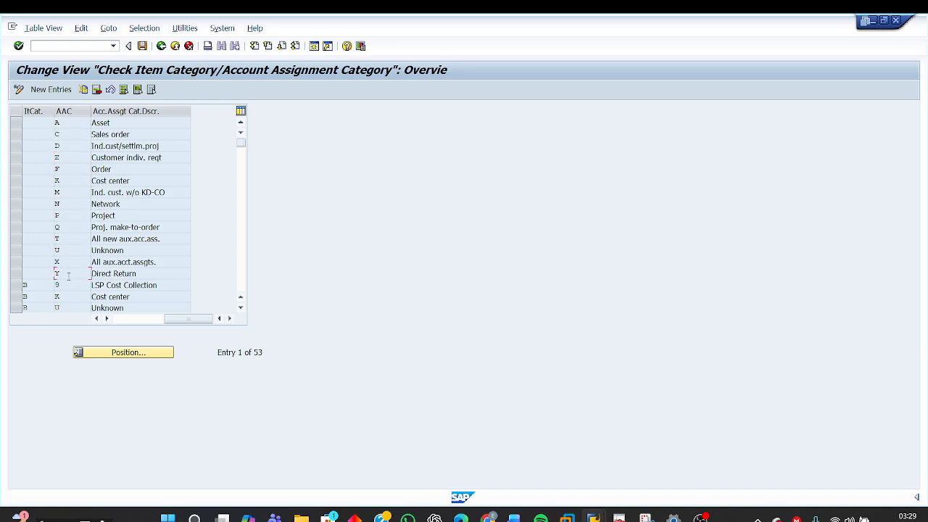
left_click(66, 122)
left_click(70, 273)
left_click(73, 123)
key("Down")
key("Down")
key("Down")
key("Down")
key("Down")
key("Down")
key("Down")
key("Down")
key("Down")
key("Down")
key("Down")
key("Down")
key("Down")
Go to the table entries with item category L and look up that category's meaning in the value list.
left_click(241, 232)
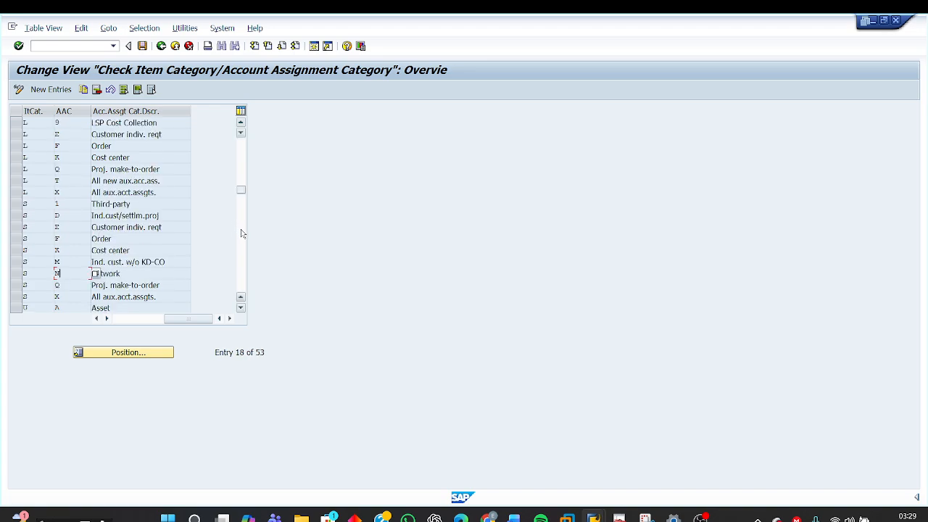
left_click(241, 122)
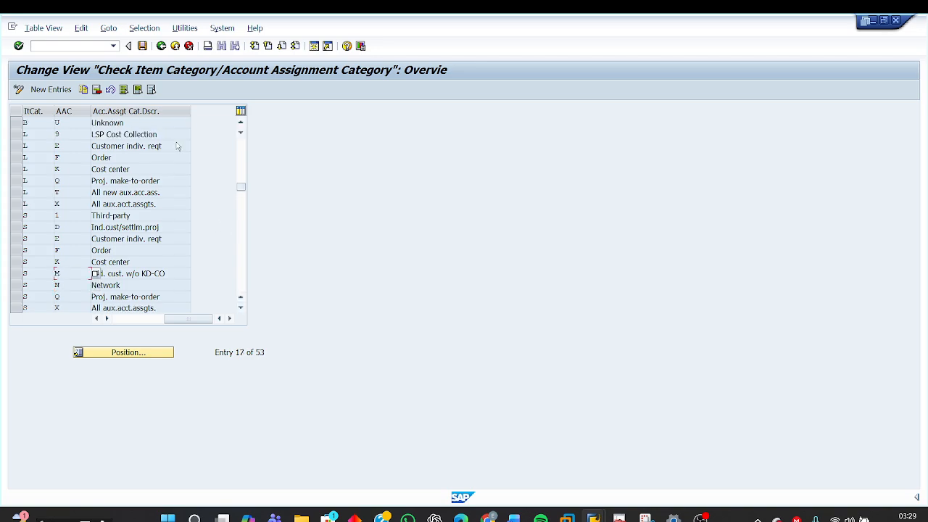
left_click(57, 135)
key("F4")
left_click(265, 135)
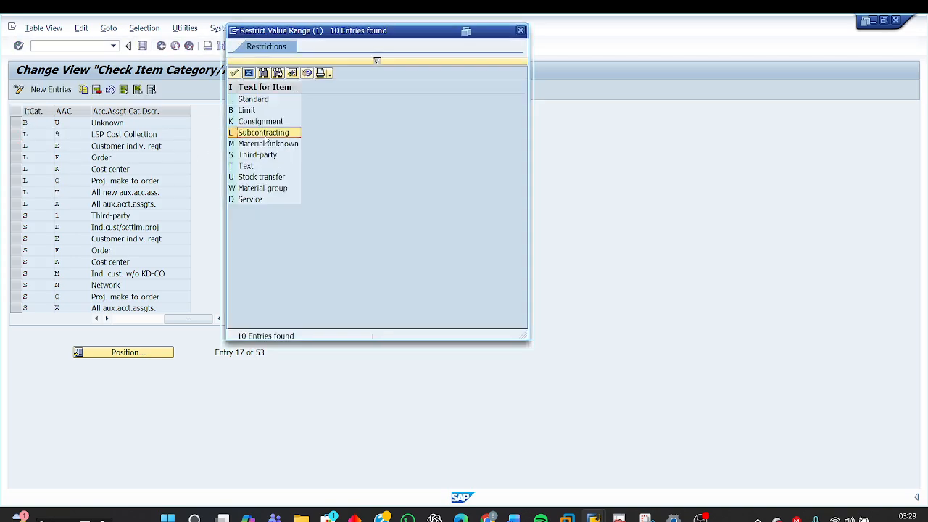
left_click(522, 32)
left_click(87, 134)
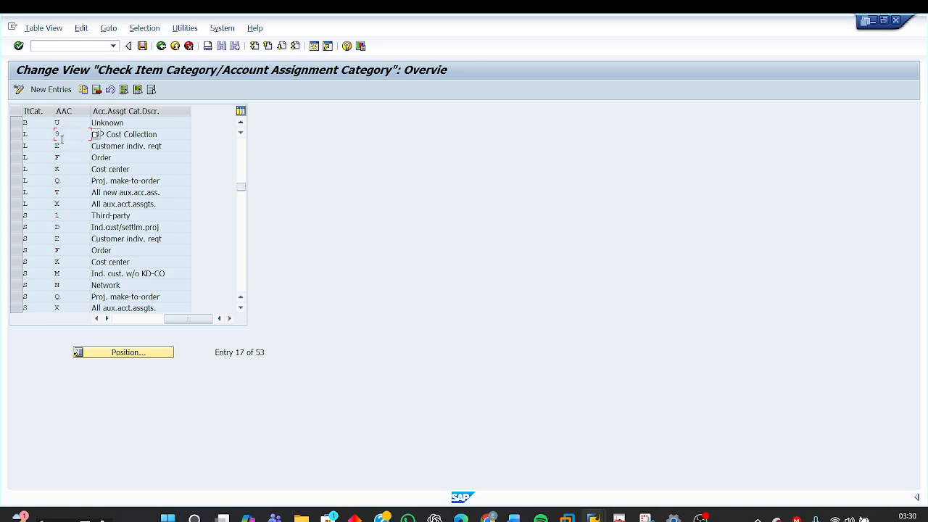
Examine the account assignment categories allowed for subcontracting item category L, from 9 through X.
key("Down")
key("Down")
key("Down")
key("Down")
key("Down")
key("Down")
Examine the account assignment categories allowed for third-party item category S, and return to the table's first entry.
left_click(56, 215)
left_click(68, 251)
left_click(69, 262)
left_click(72, 296)
left_click(72, 125)
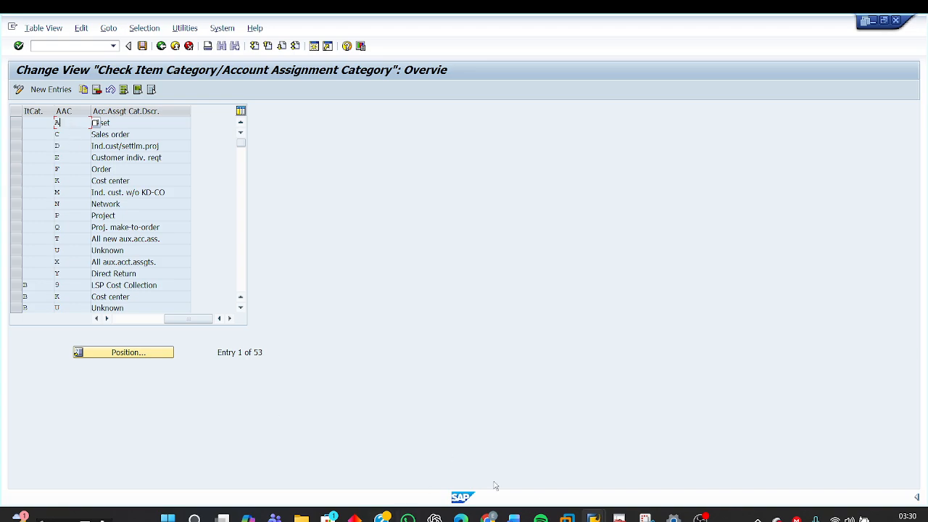
Switch to the purchase order session, discard the open order without saving, and start a new one with ME21N.
mouse_move(593, 517)
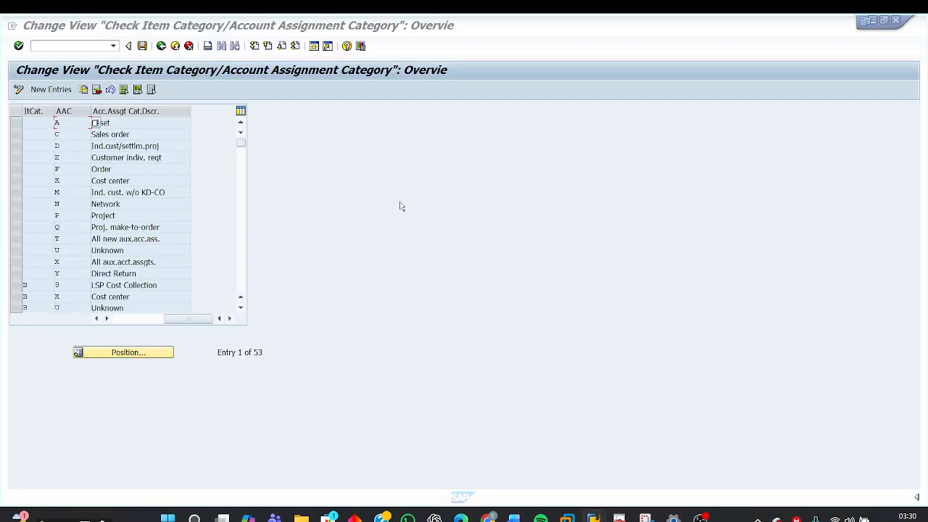
key("alt+Tab")
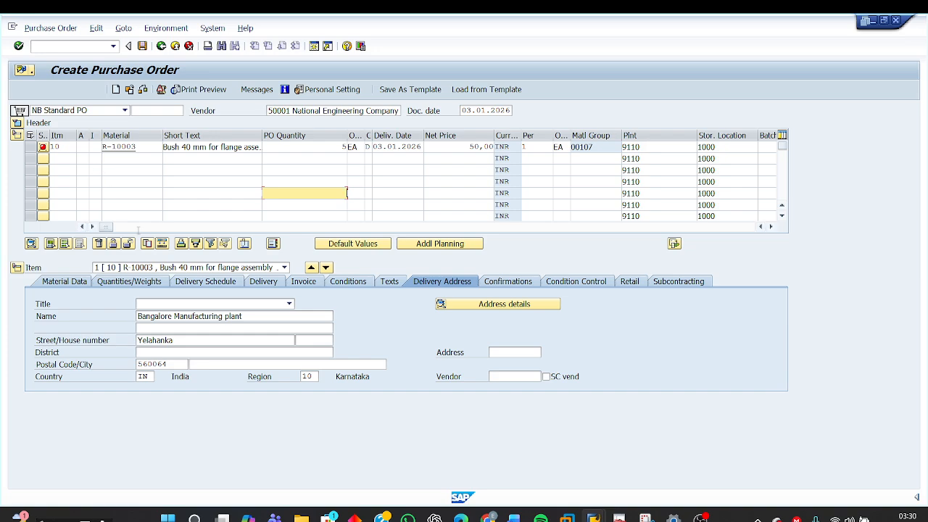
left_click(161, 46)
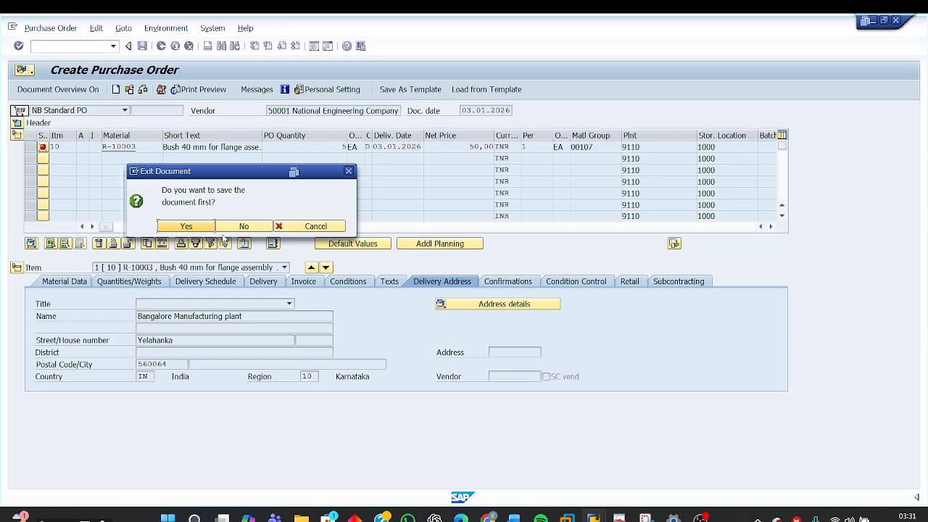
left_click(234, 227)
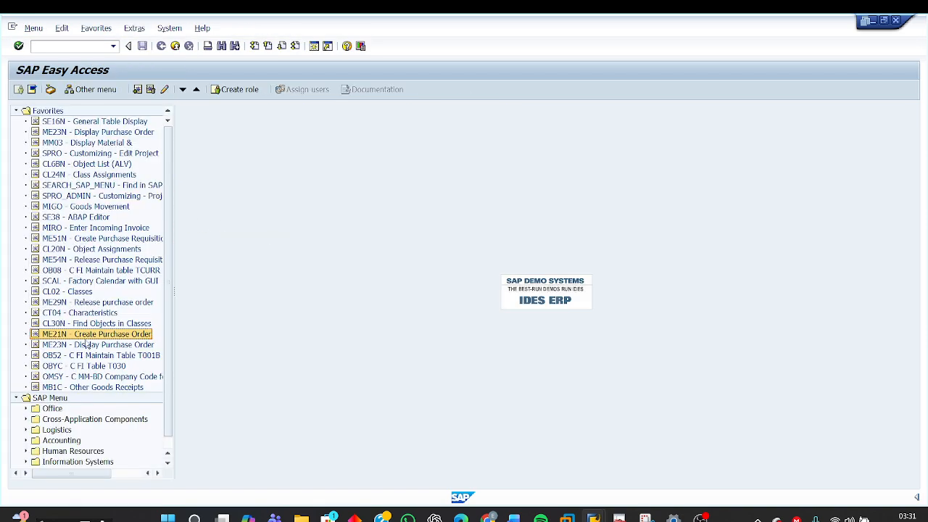
double_click(87, 334)
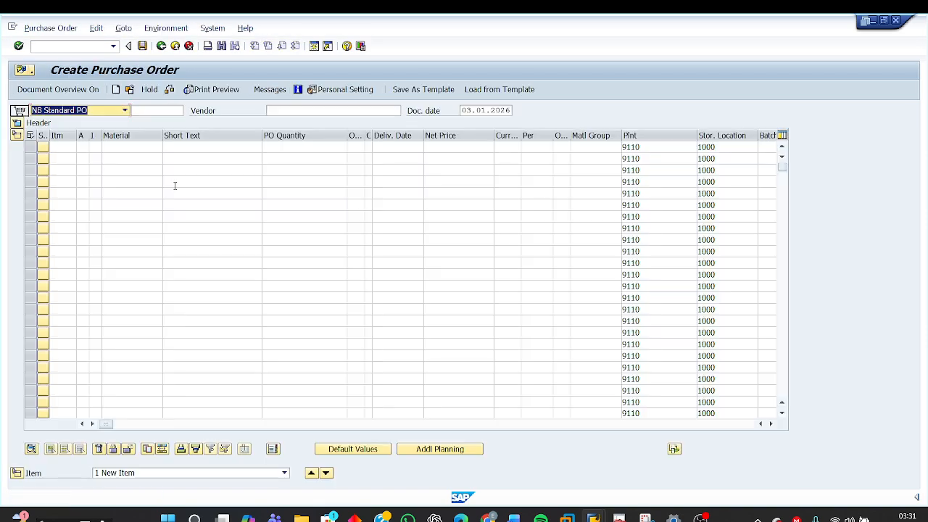
Set the new standard purchase order's vendor to 50001.
left_click(285, 111)
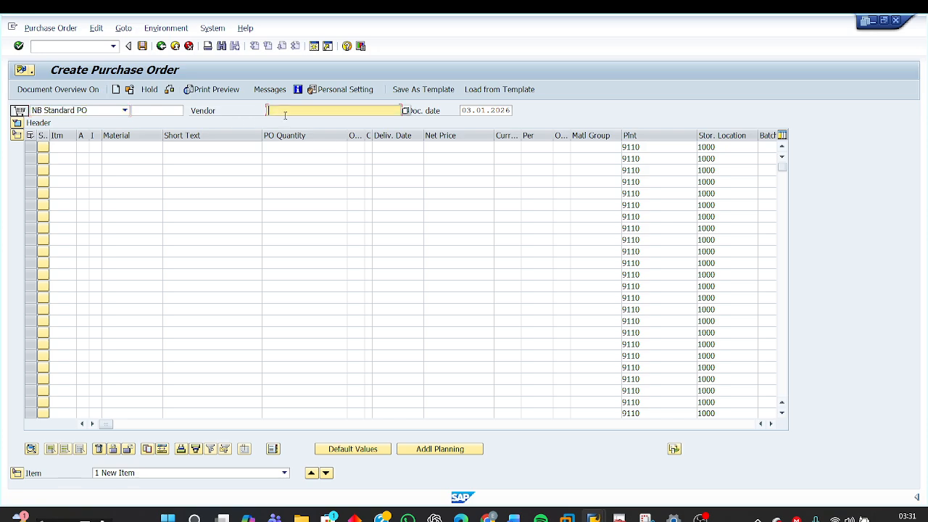
key("space")
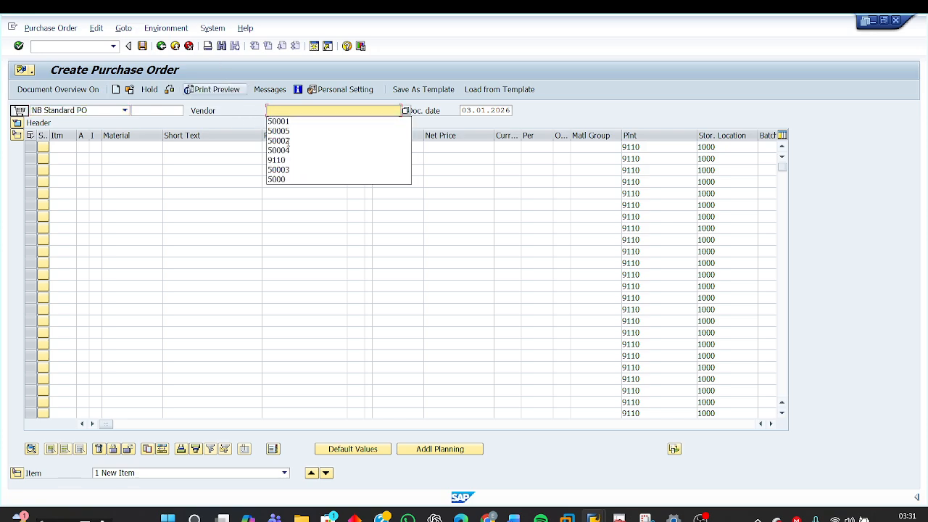
left_click(301, 132)
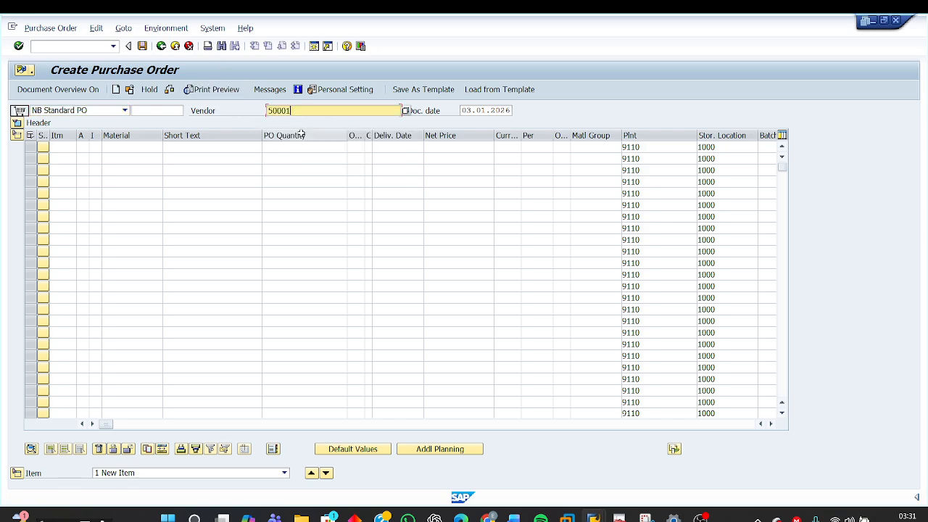
left_click(133, 147)
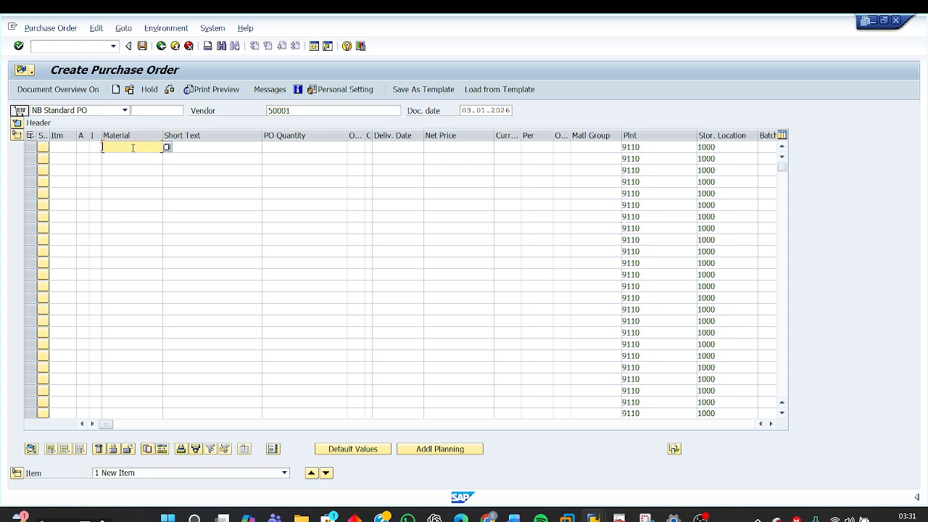
key("space")
key("Return")
Enter material R-10003 with a PO quantity of 5 on the first item line, keeping plant 9110 and storage location 1000.
left_click(127, 148)
key("space")
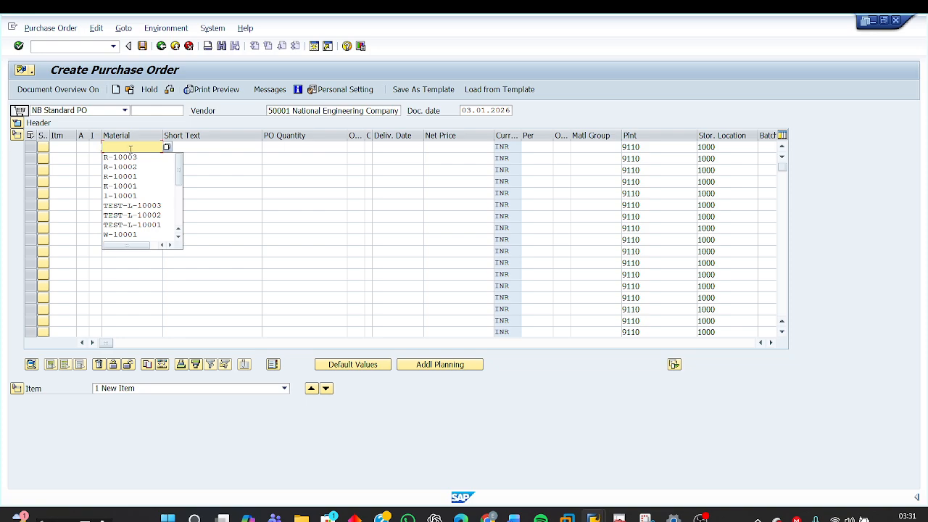
left_click(130, 157)
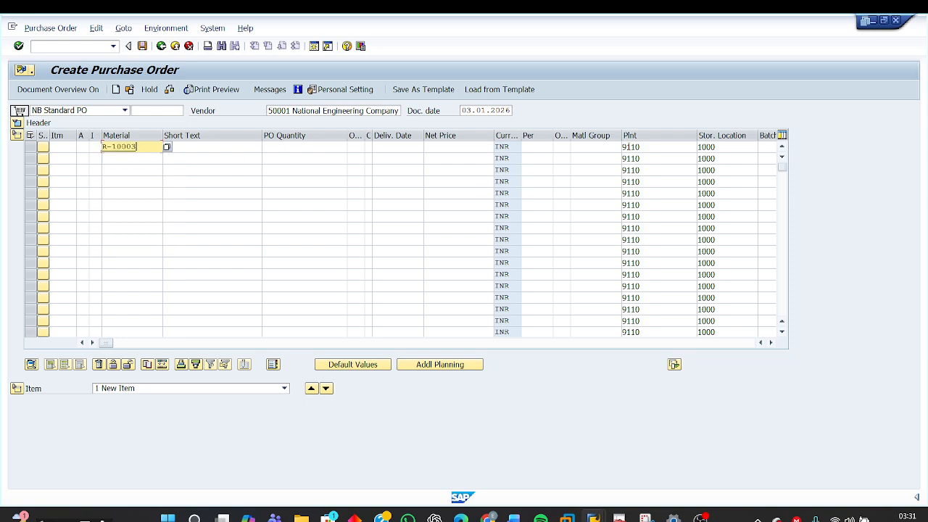
double_click(653, 147)
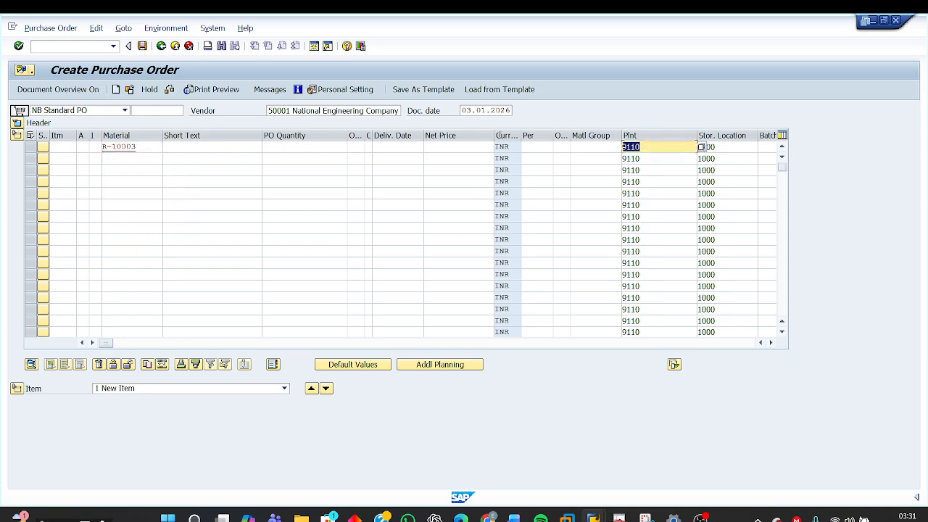
double_click(740, 147)
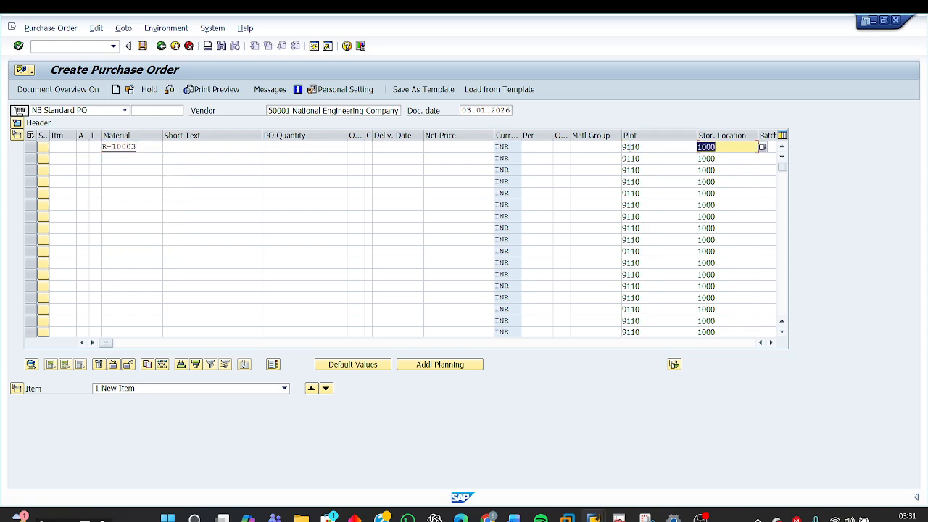
left_click(313, 146)
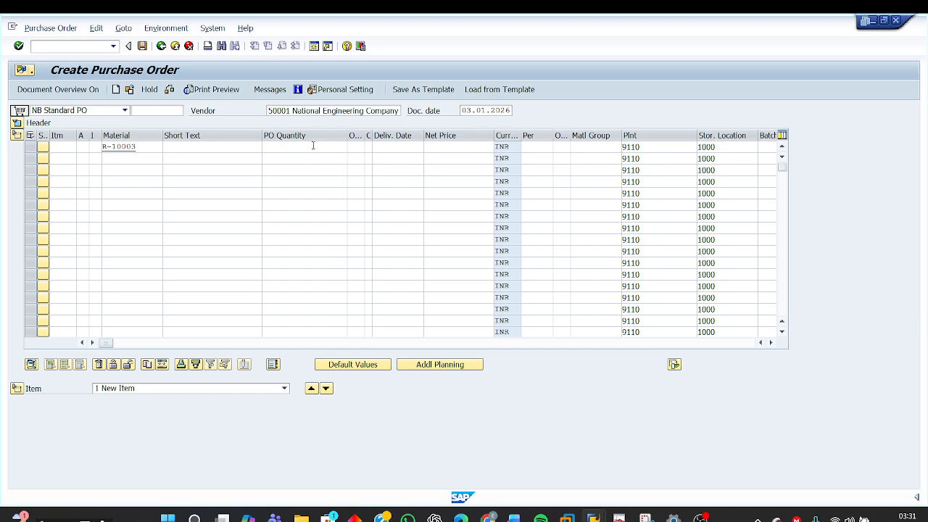
key("Return")
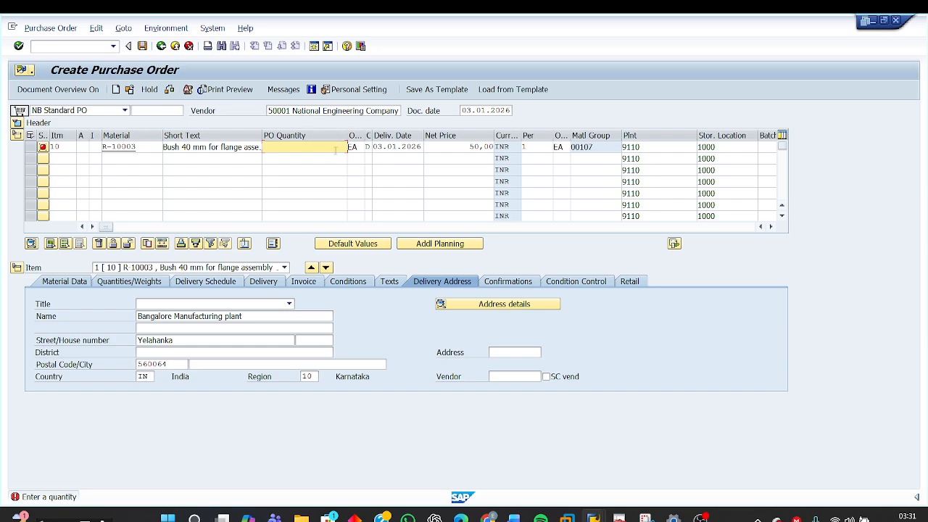
key("Return")
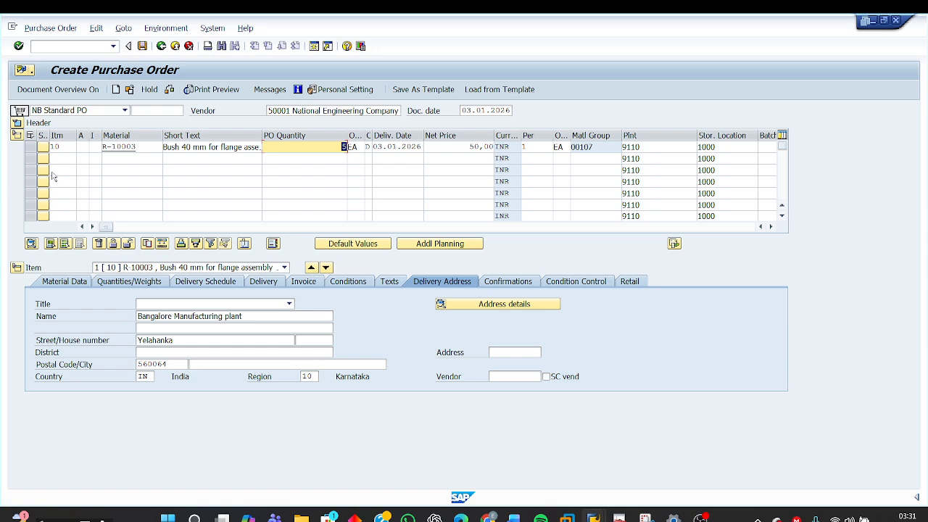
Set item 10's item category to Standard and bring up the list of account assignment categories for the item.
left_click(93, 147)
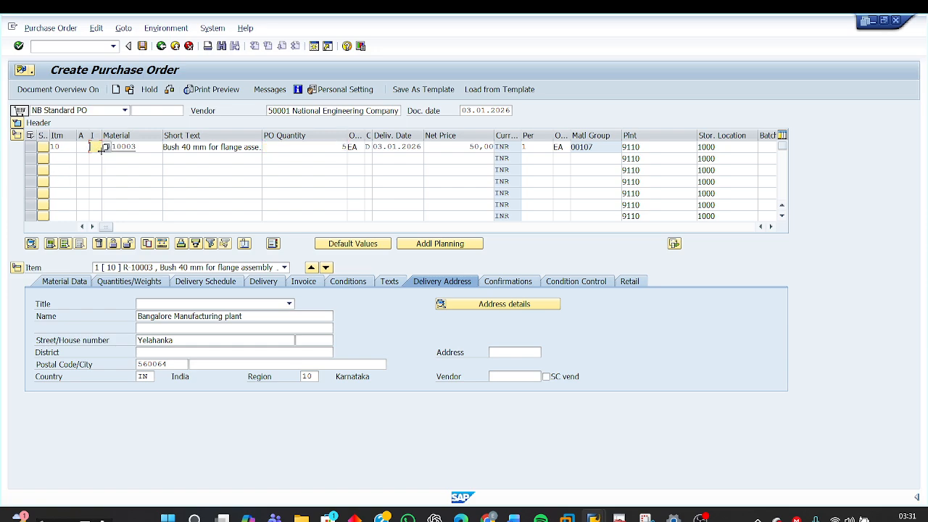
key("F4")
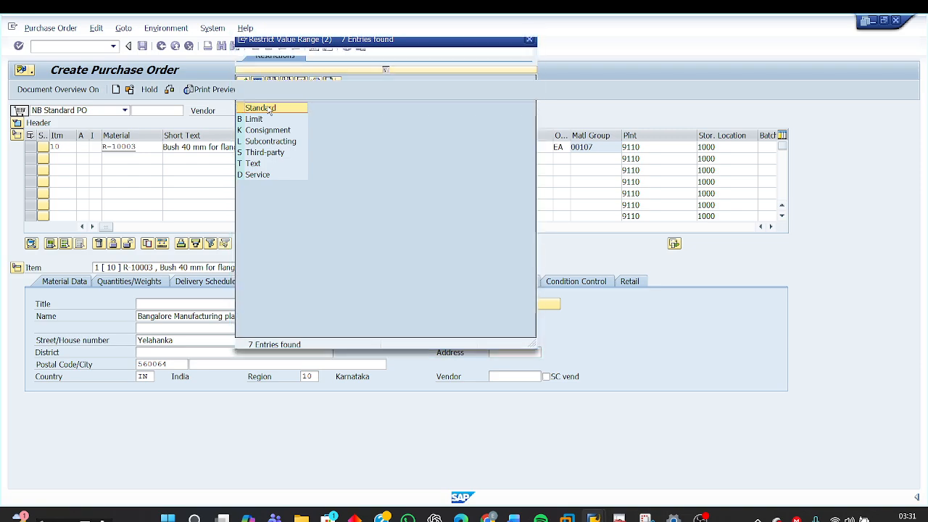
double_click(261, 108)
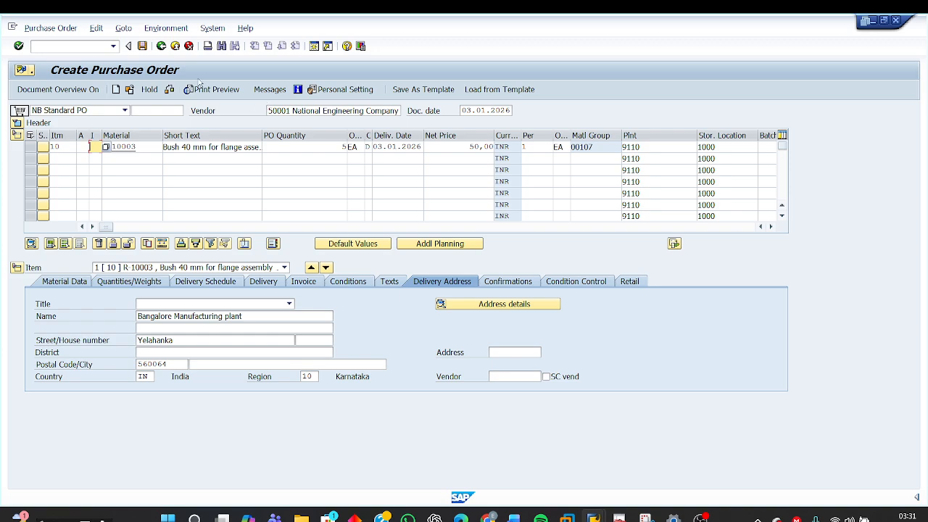
left_click(81, 147)
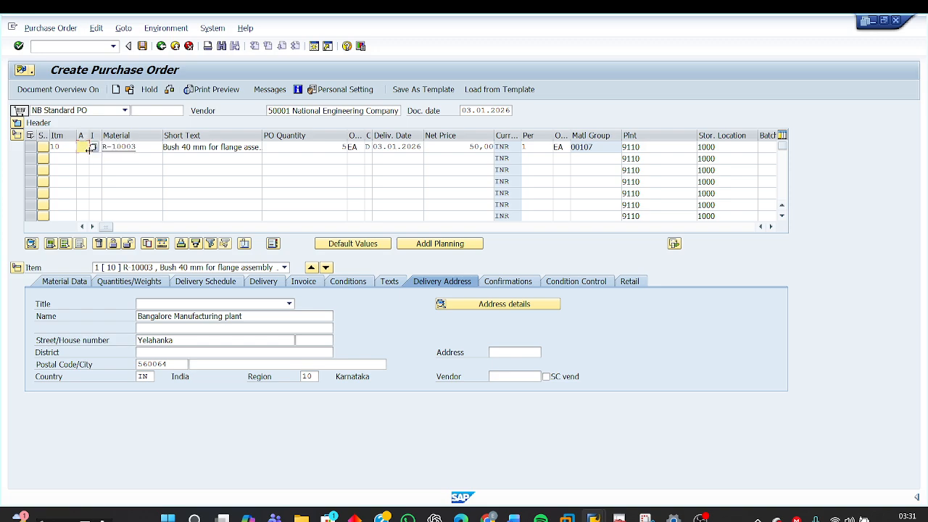
left_click(93, 148)
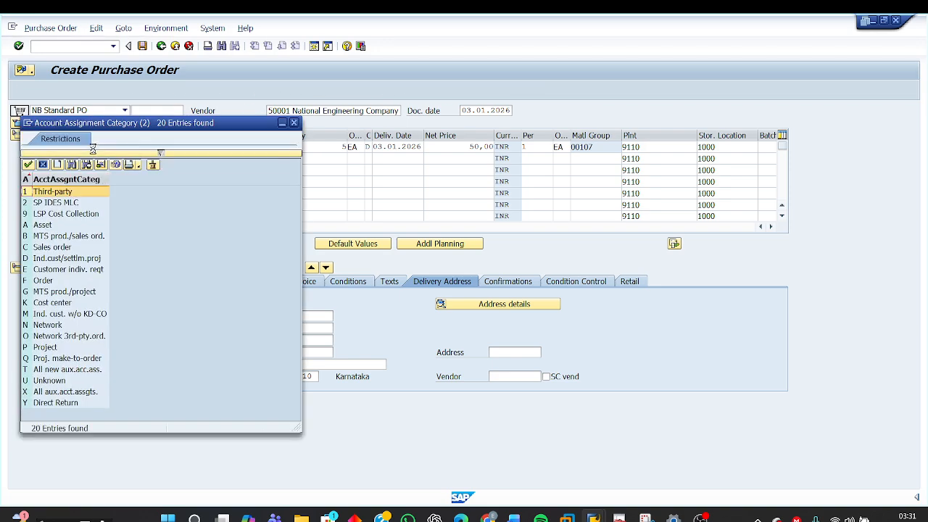
left_click_drag(149, 128, 355, 105)
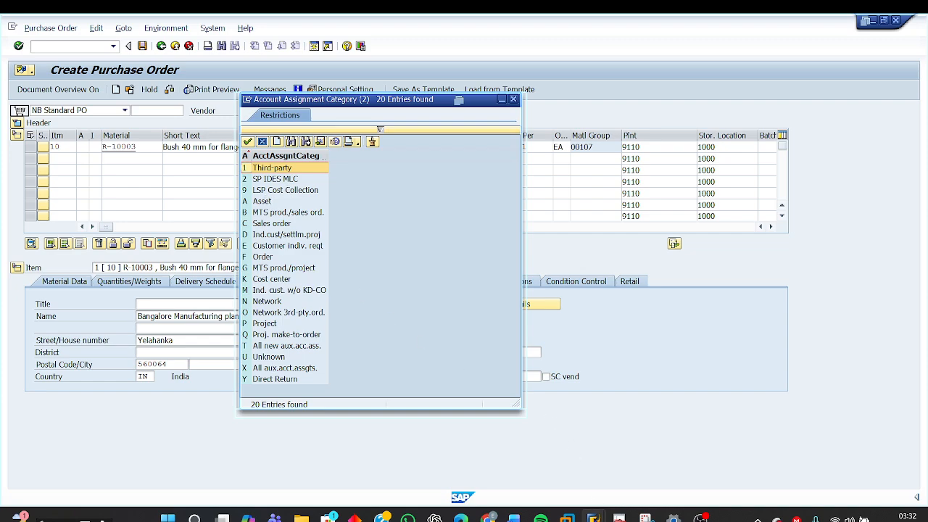
Switch to the item category/account assignment check table and look up the Cost center (K) entry for the standard item category.
mouse_move(593, 518)
left_click(435, 464)
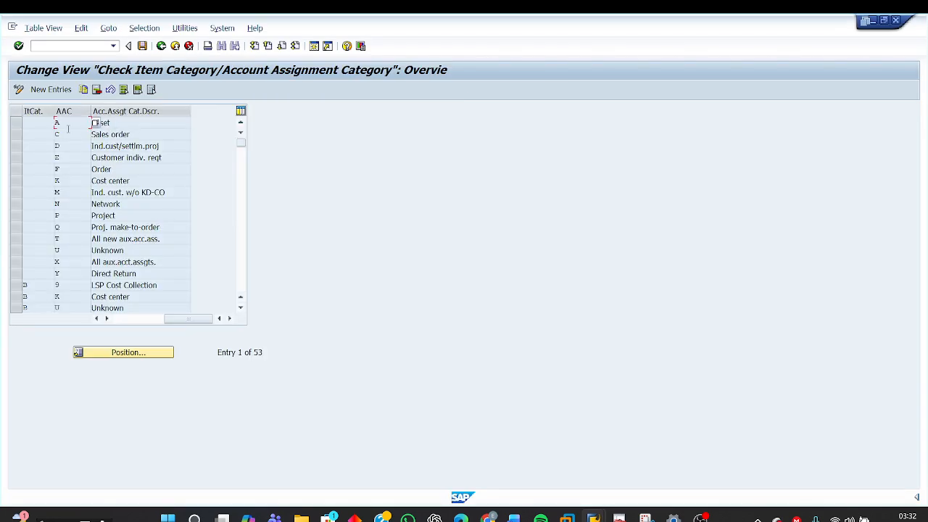
left_click(31, 123)
key("Tab")
left_click(70, 181)
mouse_move(594, 517)
mouse_move(549, 470)
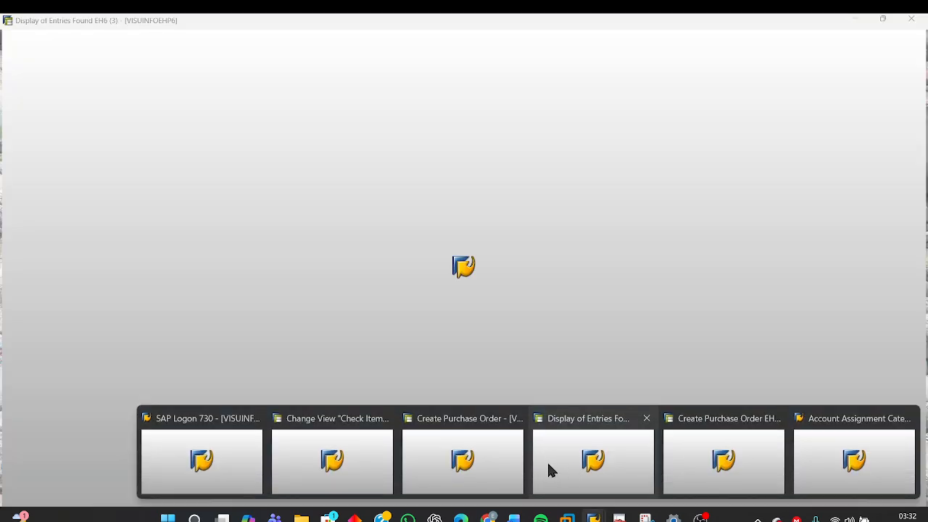
Return to the purchase order for material R-10003 and assign account assignment category K (Cost center) to item 10.
left_click(503, 465)
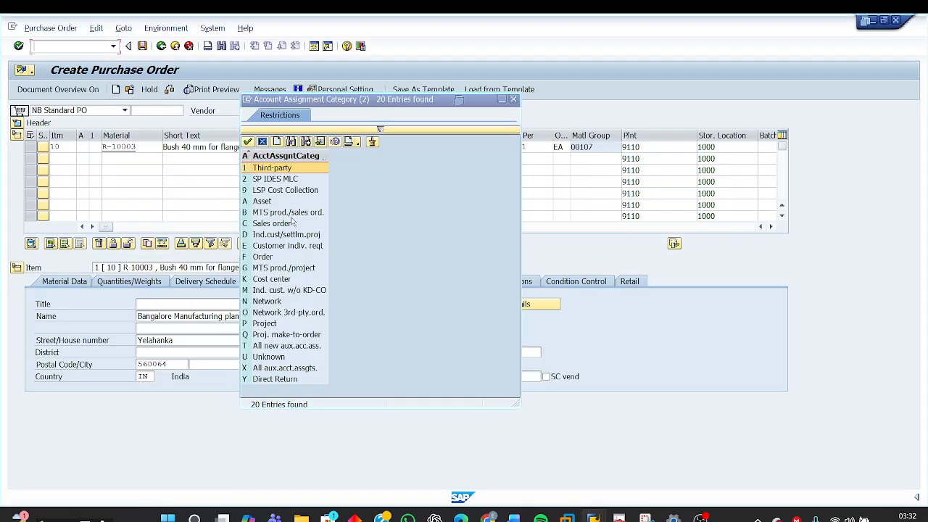
left_click(263, 281)
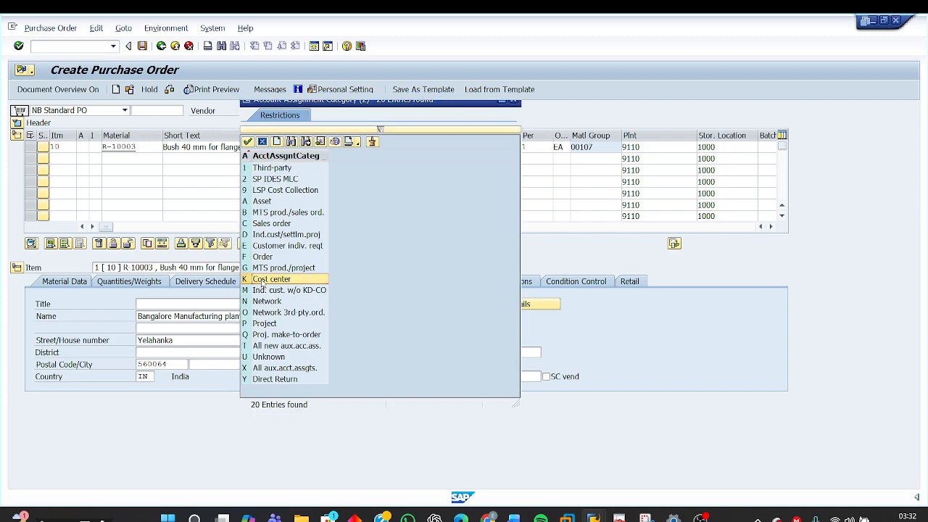
double_click(263, 281)
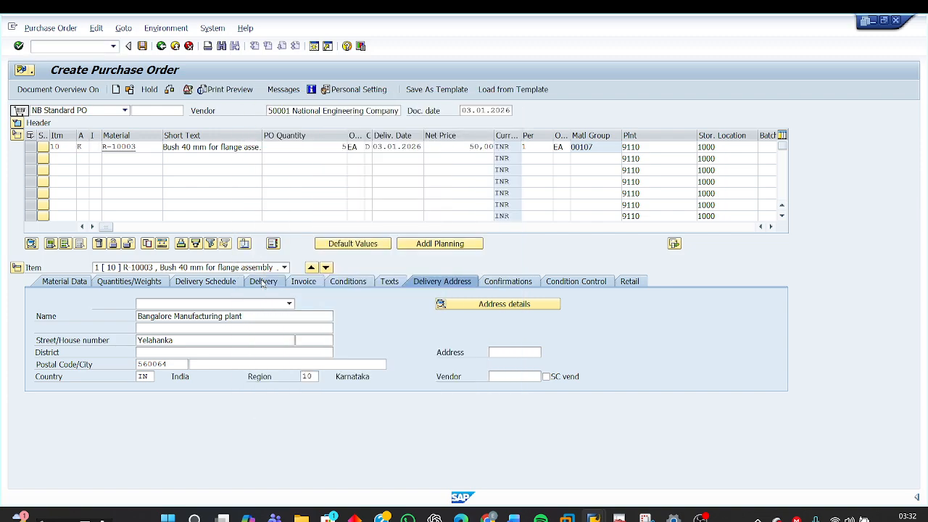
key("Return")
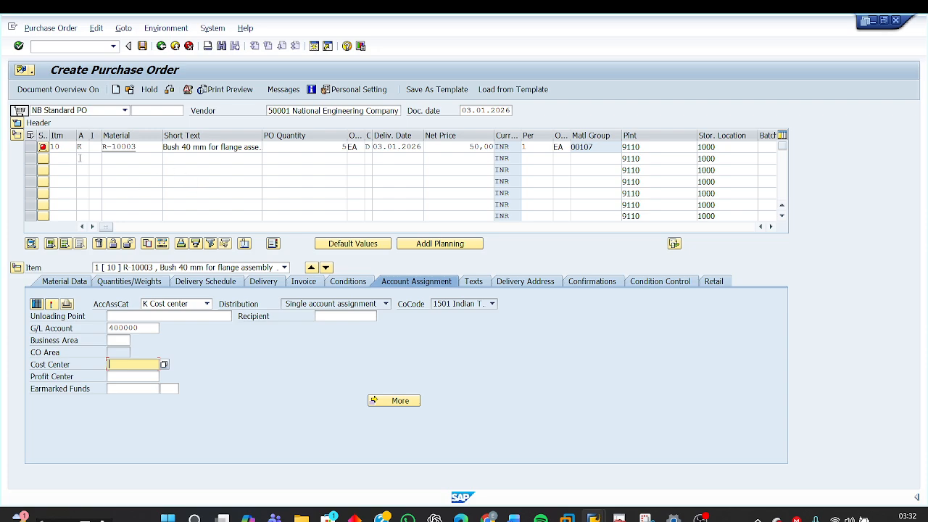
left_click(85, 148)
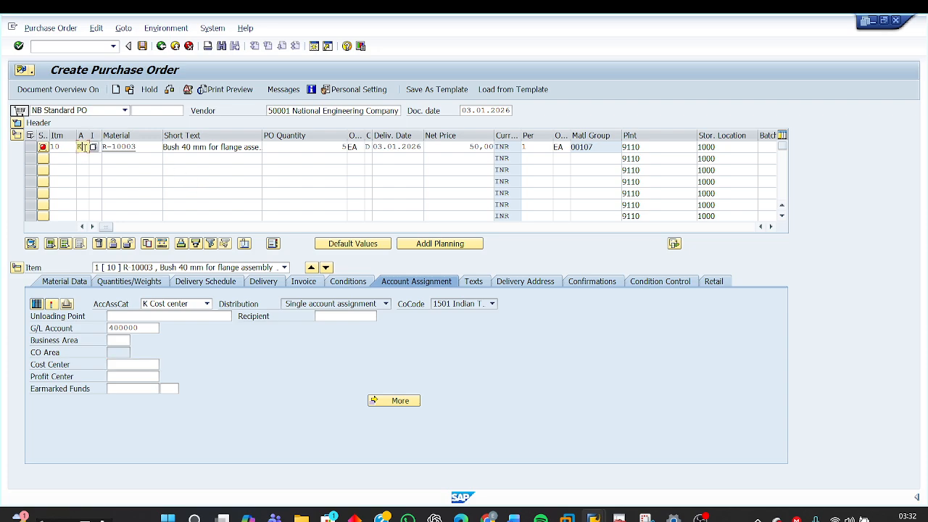
Enter cost center 150000 in the account assignment of the R-10003 item.
left_click(119, 365)
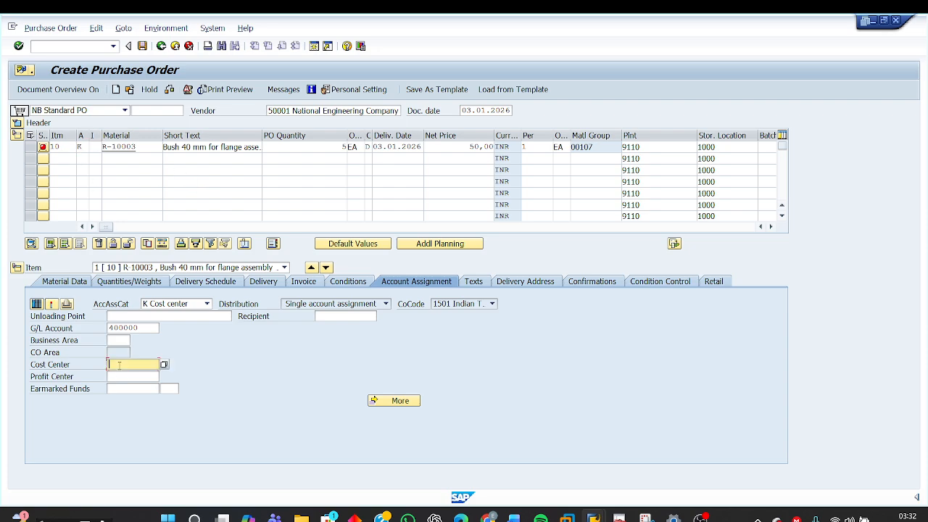
left_click(119, 364)
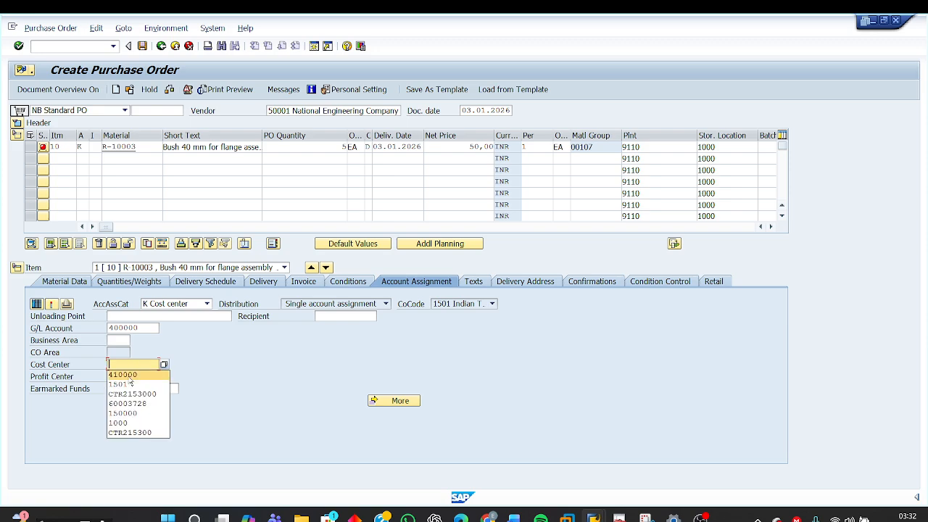
left_click(134, 415)
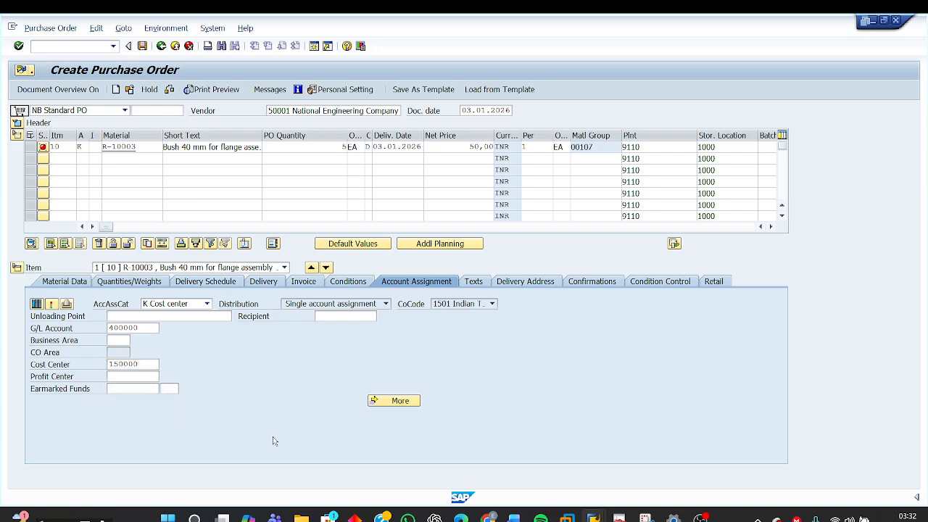
key("Return")
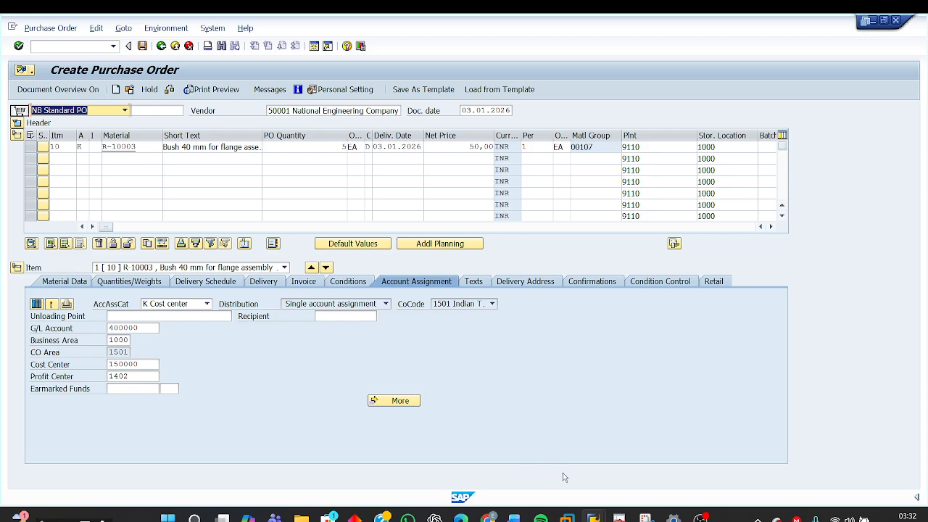
Go back to the check table and locate the entries for subcontracting item category L.
mouse_move(594, 516)
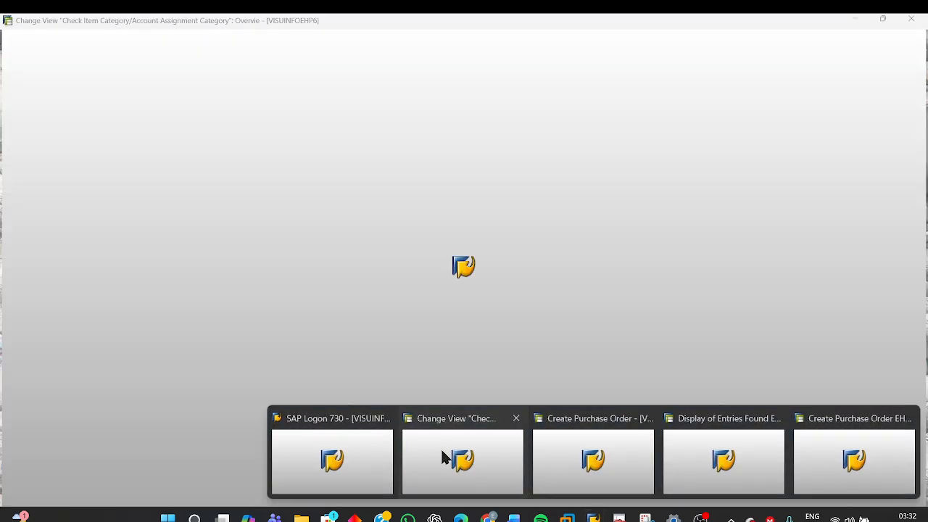
left_click(444, 455)
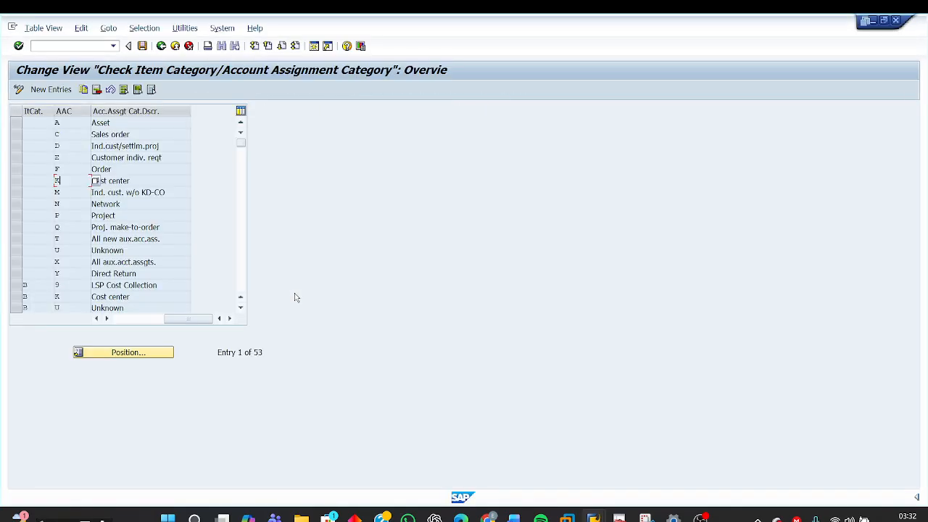
left_click(241, 244)
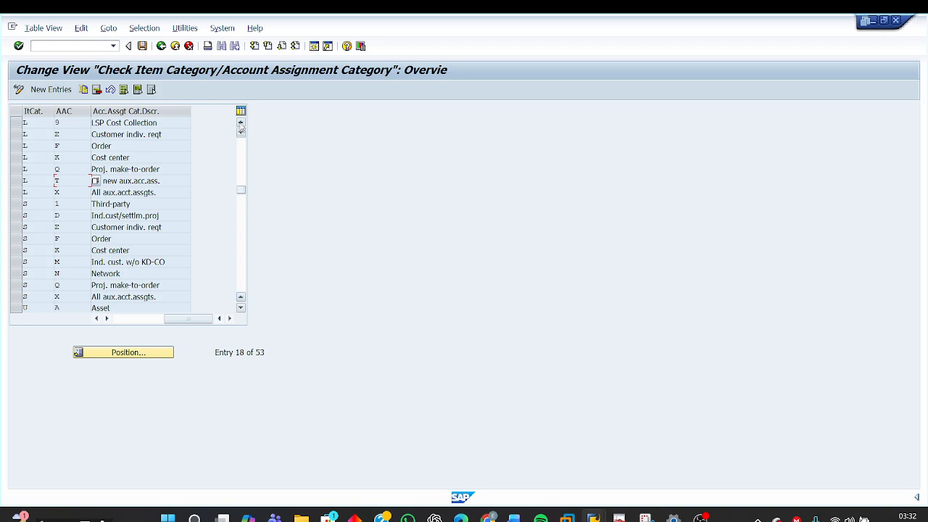
left_click(240, 124)
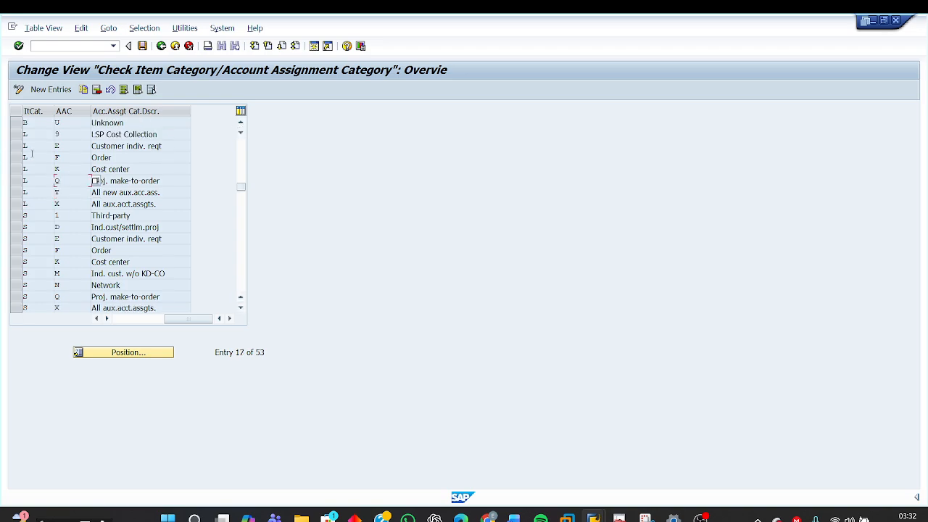
left_click(32, 156)
Switch to the purchase order for vendor 50005 and choose item category L (Subcontracting) for material L-10001.
mouse_move(599, 515)
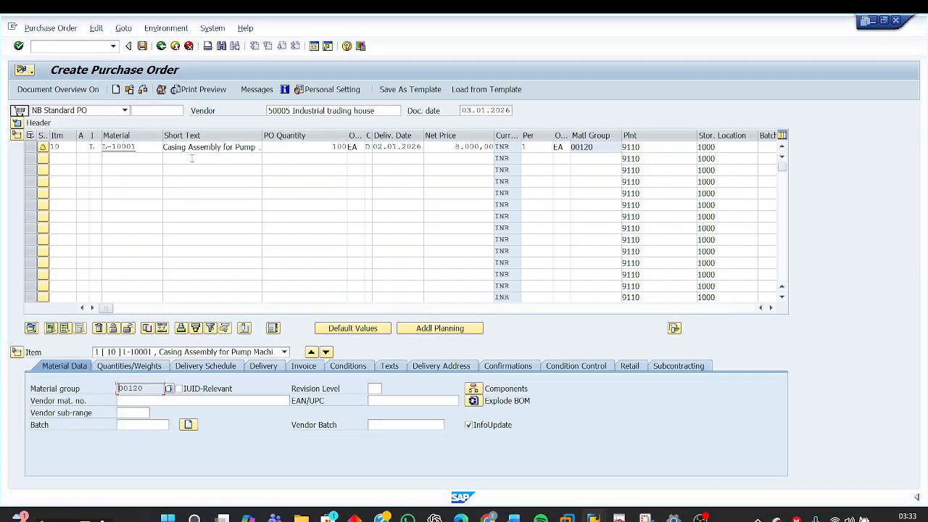
left_click(92, 147)
left_click(110, 147)
key("F4")
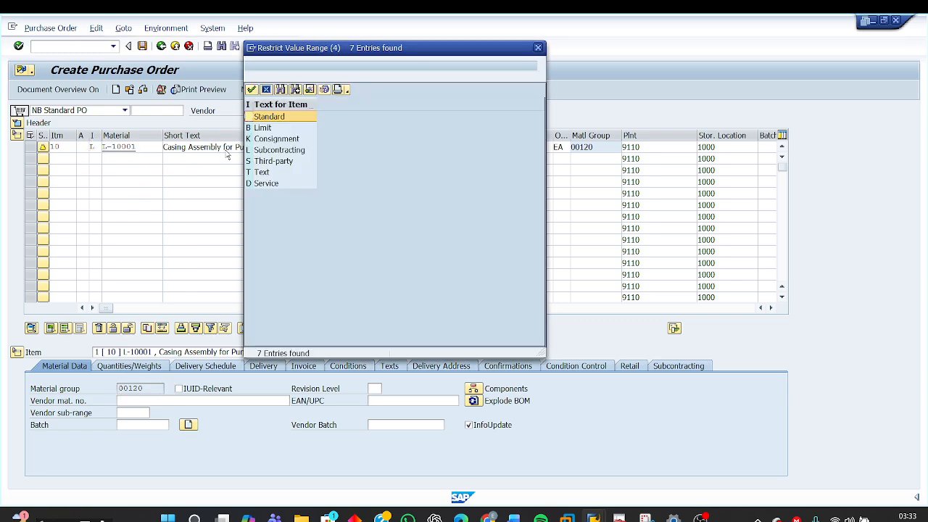
double_click(274, 150)
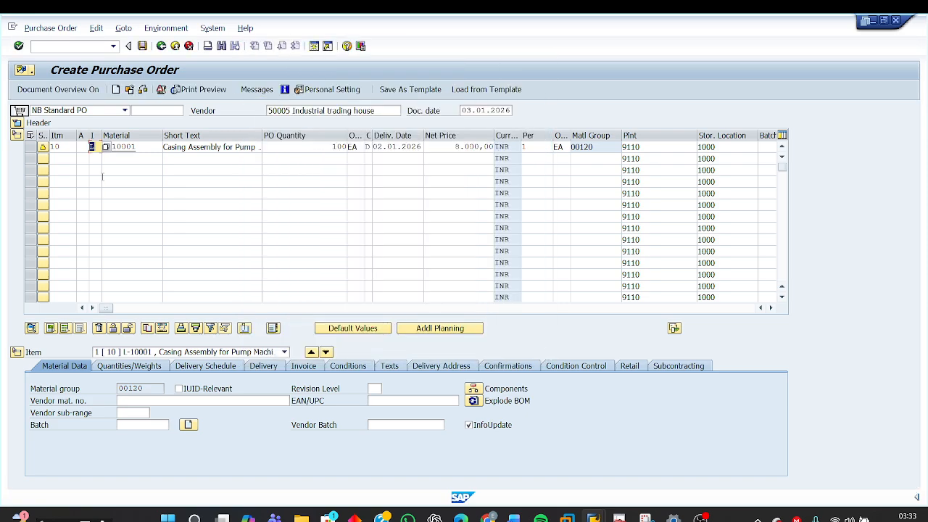
Examine the account assignment categories allowed for item category L in the check table, including Cost center (K).
left_click(78, 148)
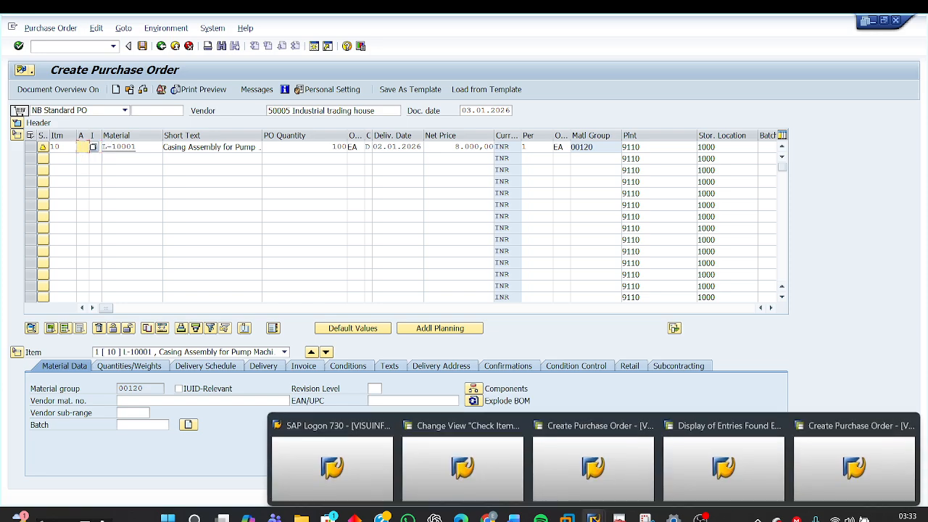
left_click(489, 466)
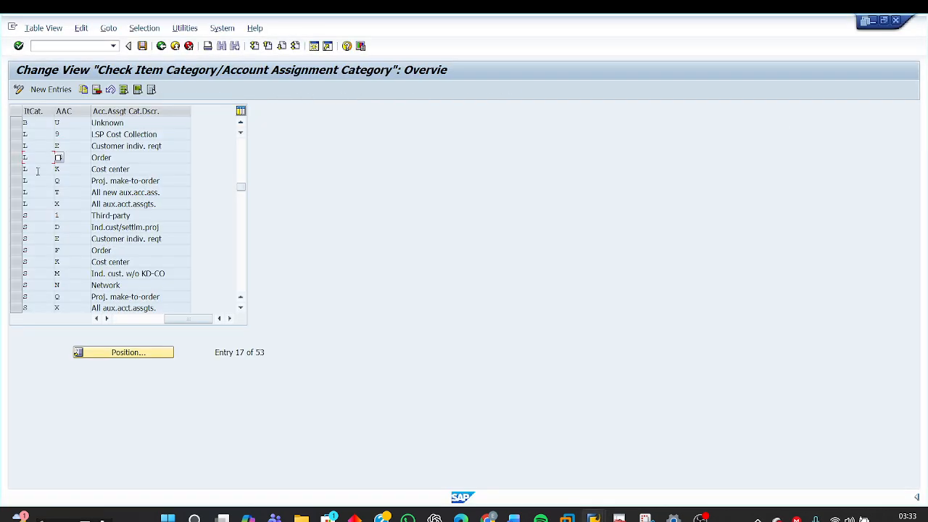
left_click(71, 135)
left_click(72, 205)
left_click(71, 169)
left_click(95, 169)
left_click(15, 170)
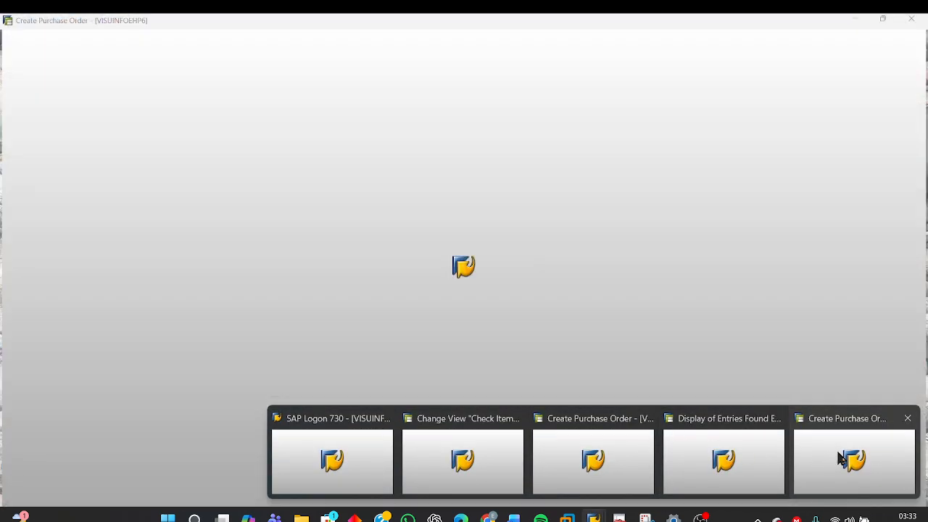
Return to the subcontracting purchase order and assign account assignment category K (Cost center) to the L-10001 item.
left_click(849, 450)
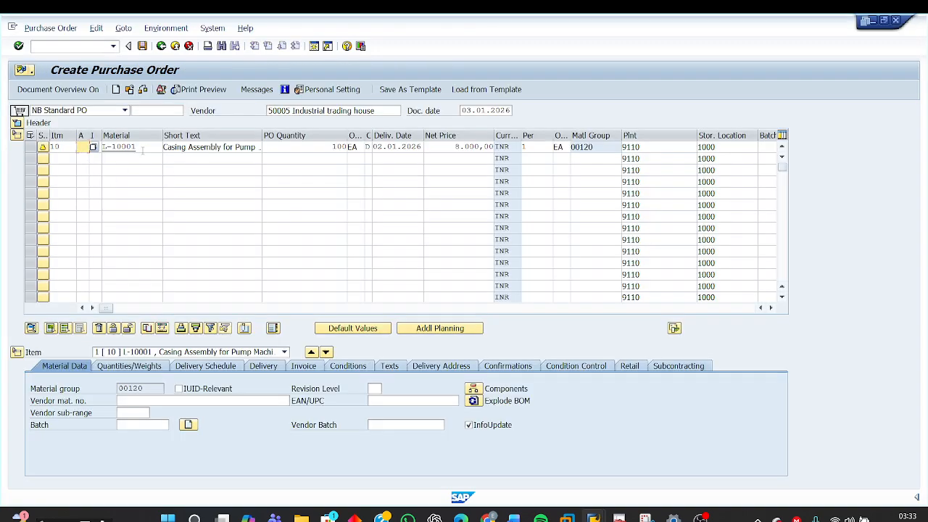
left_click(143, 150)
left_click(86, 147)
left_click(93, 147)
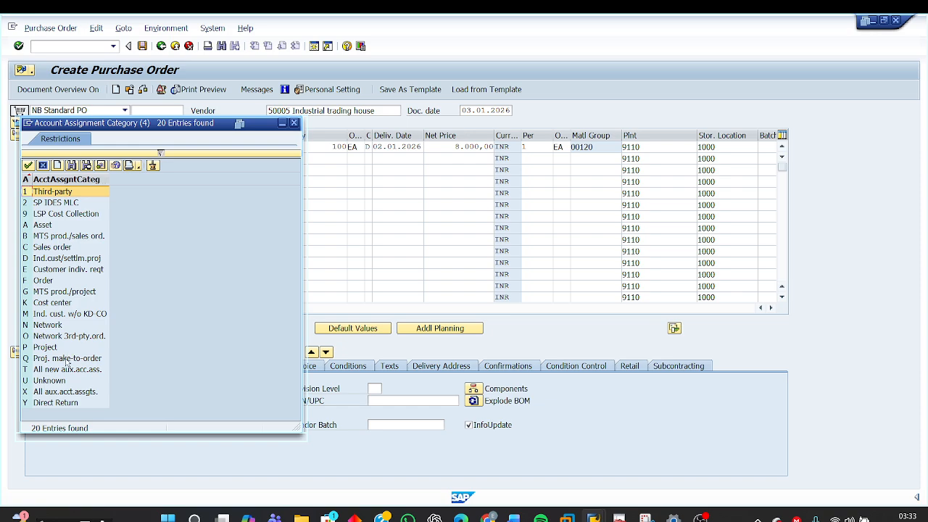
left_click(41, 305)
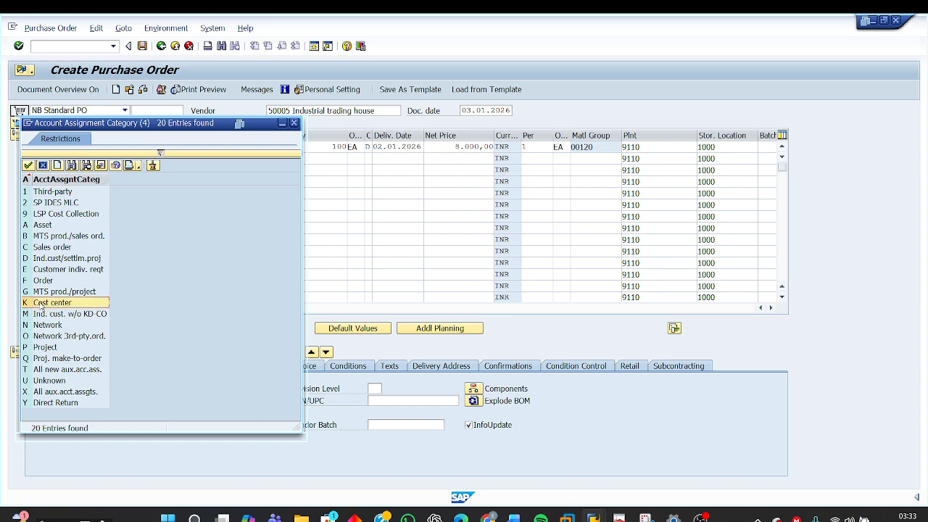
double_click(41, 305)
key("Return")
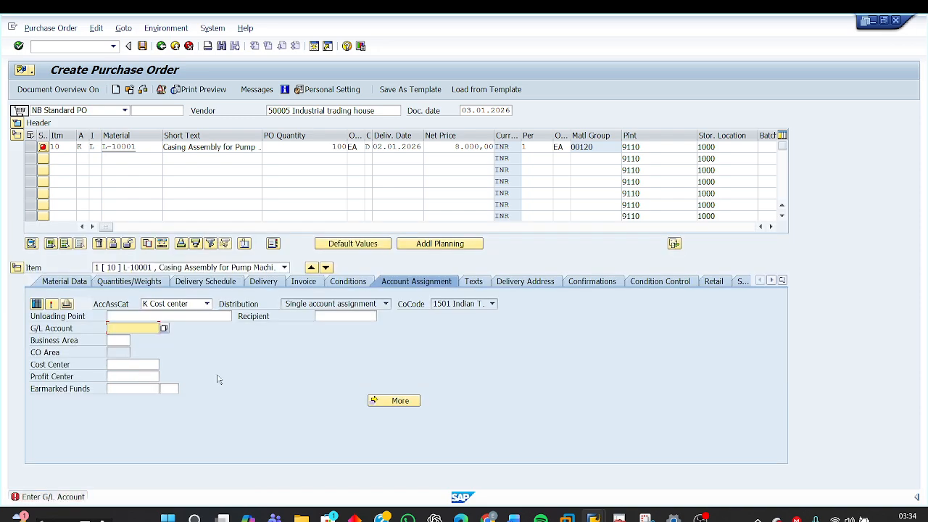
Assign cost center 150000 and G/L account 410000 to the subcontracting item L-10001 and confirm the account assignment.
left_click(121, 365)
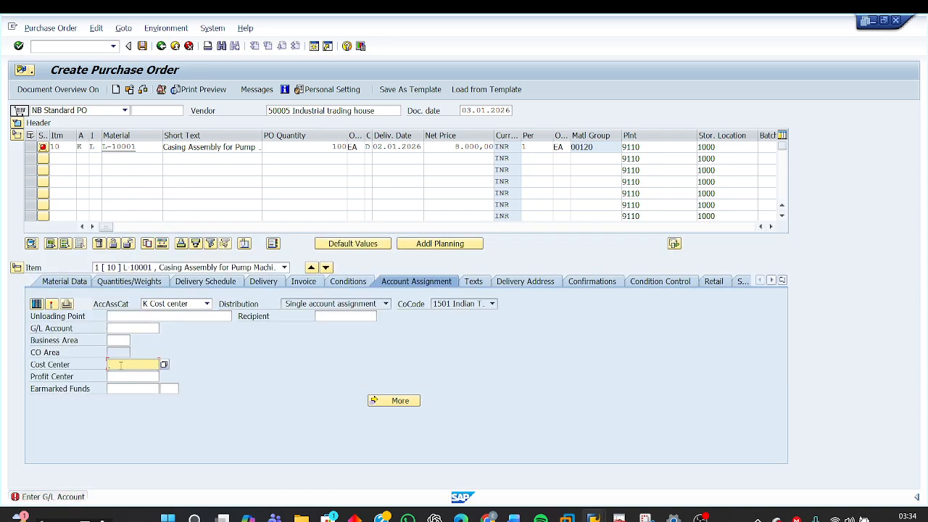
left_click(120, 364)
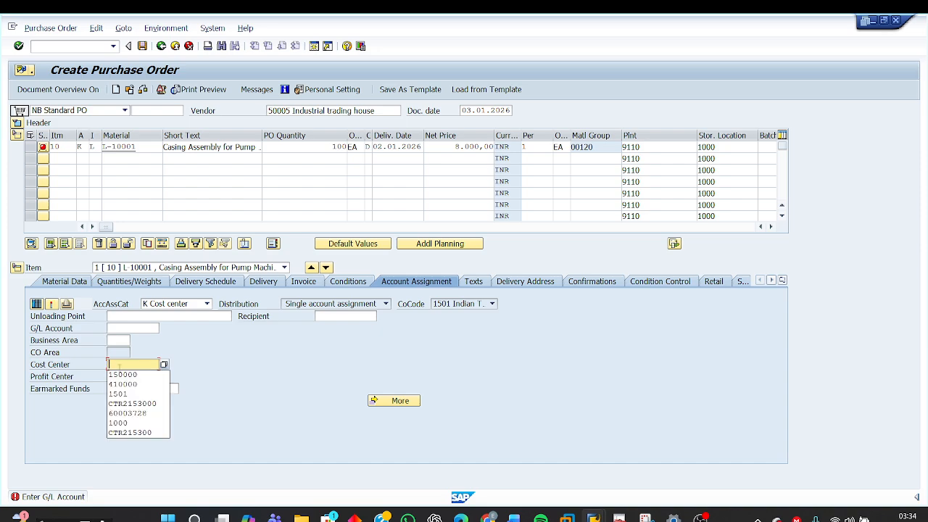
left_click(122, 374)
key("Return")
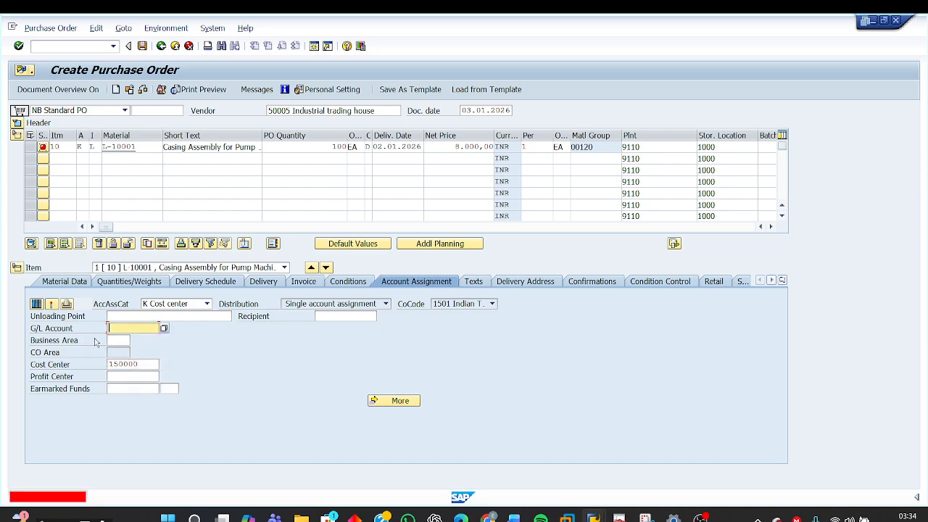
left_click(123, 328)
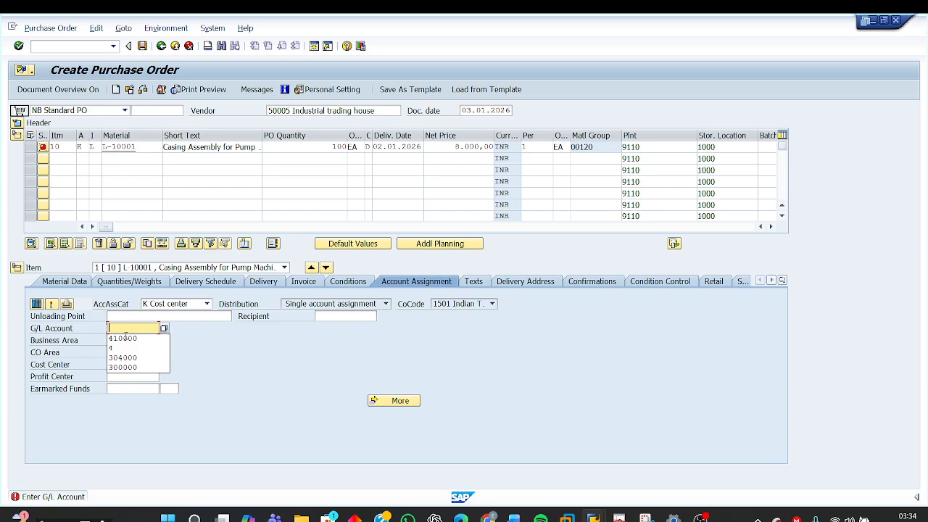
left_click(121, 336)
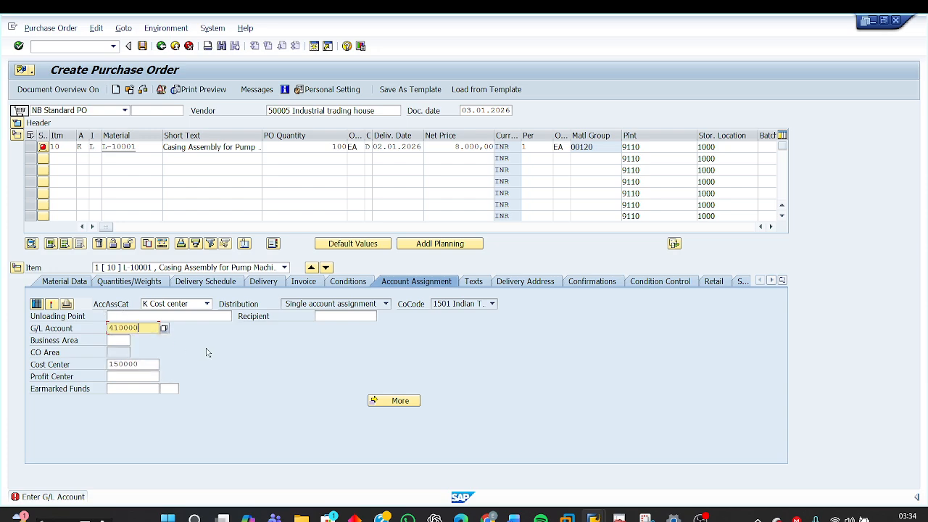
left_click(143, 364)
double_click(138, 365)
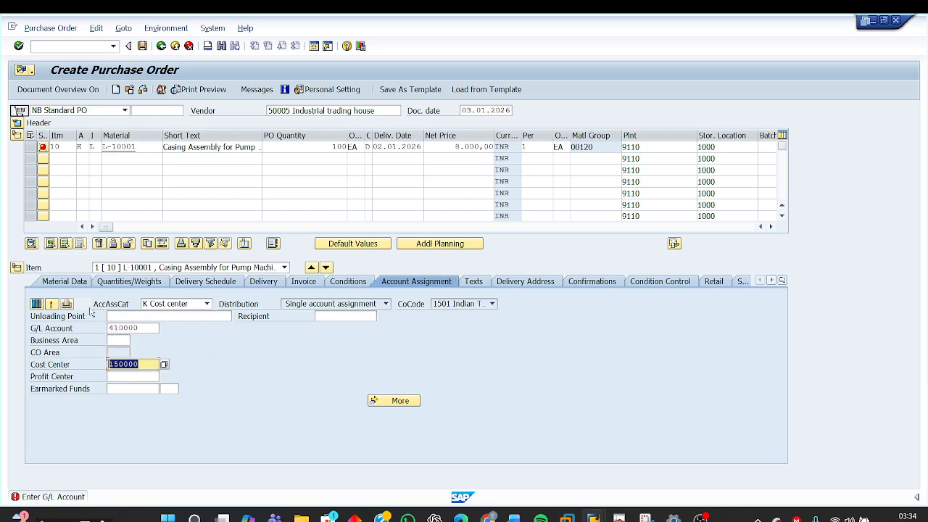
key("Return")
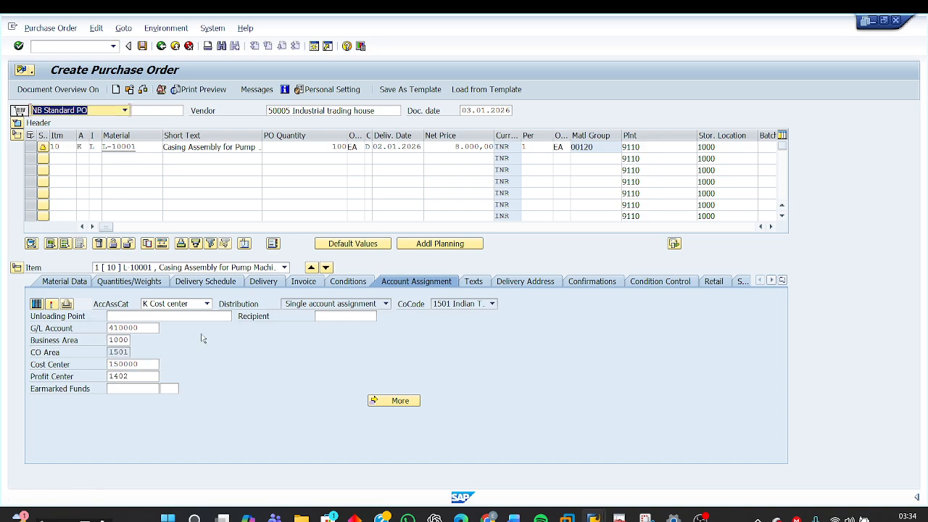
Return to the item category check table and review the account assignment categories allowed for the standard (blank) item category, from Asset to Direct Return.
mouse_move(564, 519)
mouse_move(594, 518)
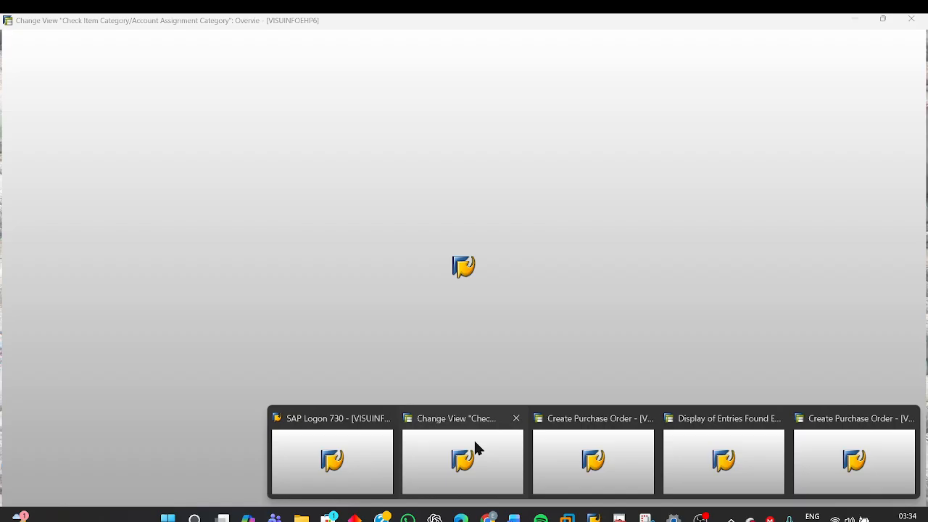
left_click(474, 440)
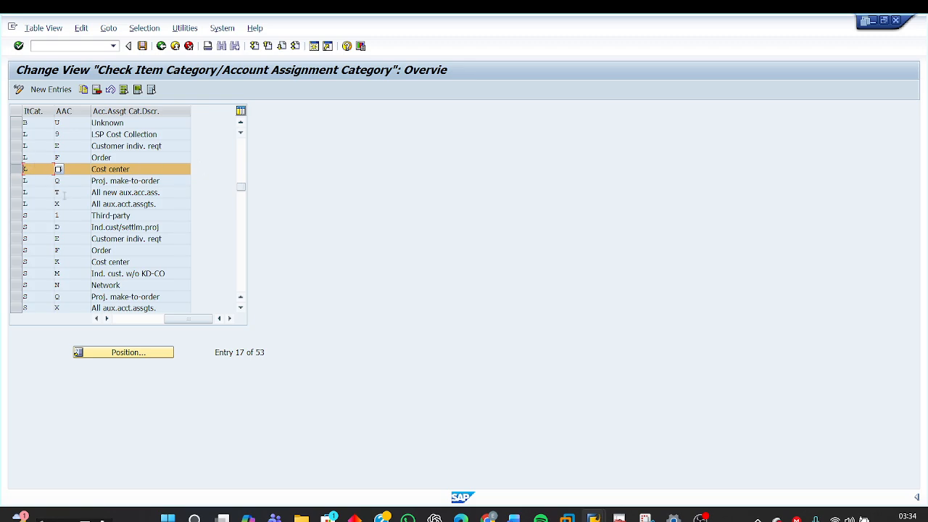
left_click_drag(241, 192, 251, 124)
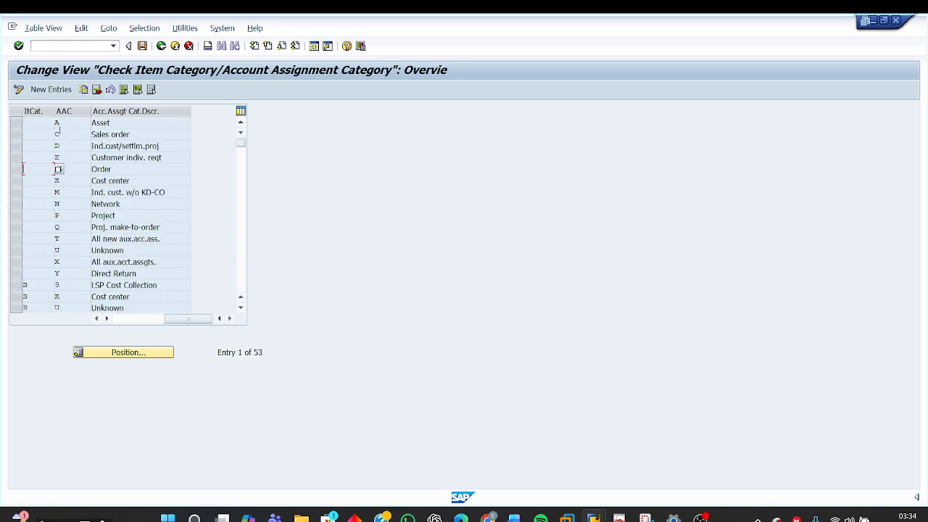
left_click(69, 126)
left_click(74, 156)
left_click(70, 238)
left_click(69, 272)
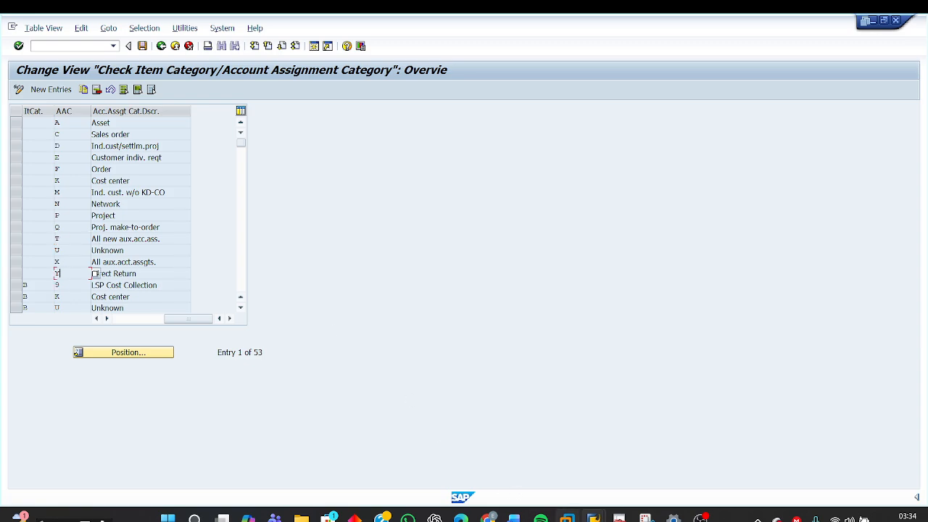
Switch to the Word document and read the notes on the standard item category and on defining account assignment categories.
left_click(514, 518)
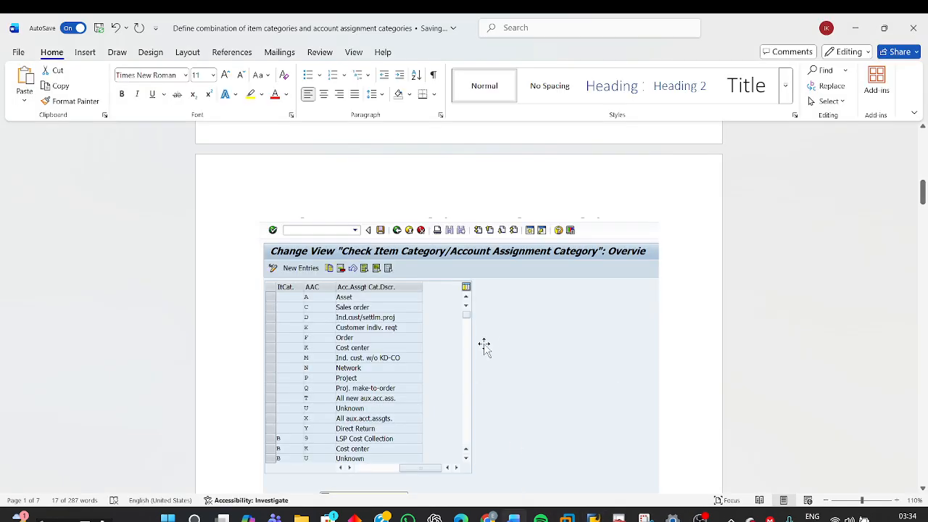
scroll(548, 345, "down", 5)
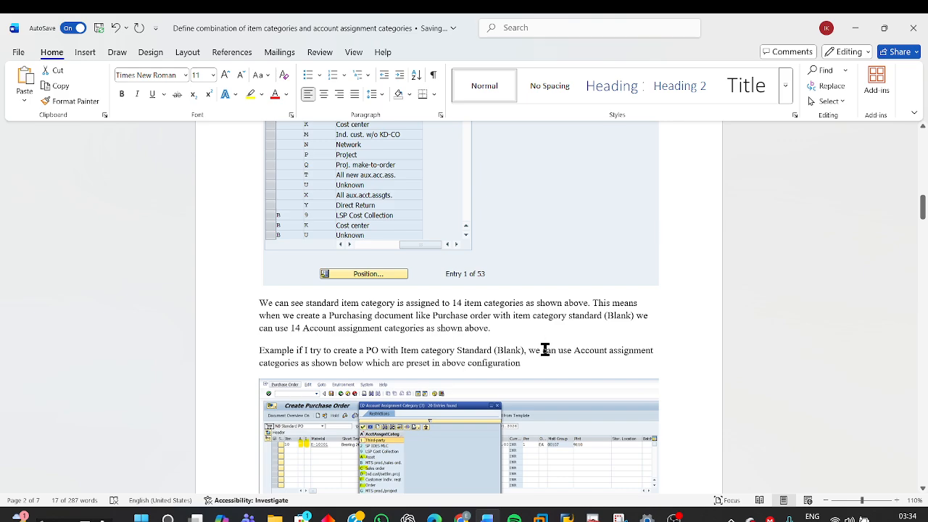
scroll(545, 350, "down", 10)
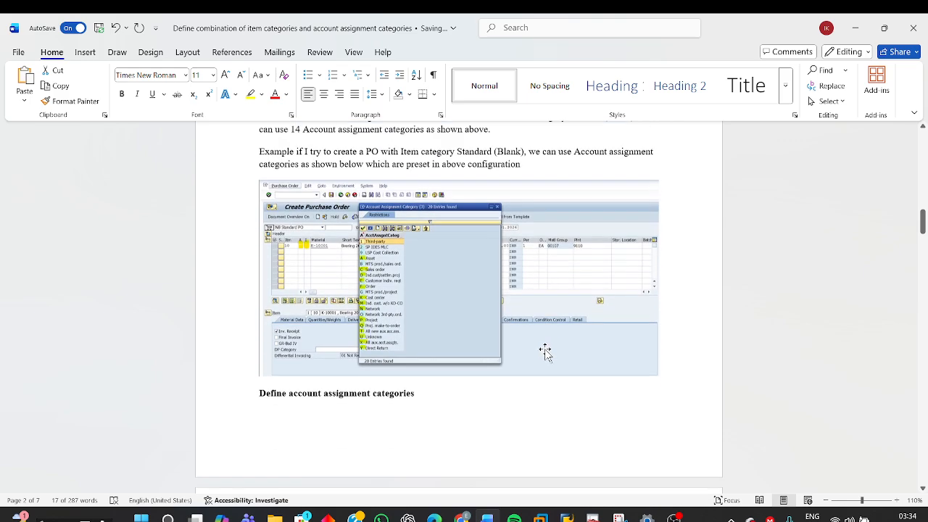
scroll(546, 352, "up", 2)
scroll(545, 350, "up", 2)
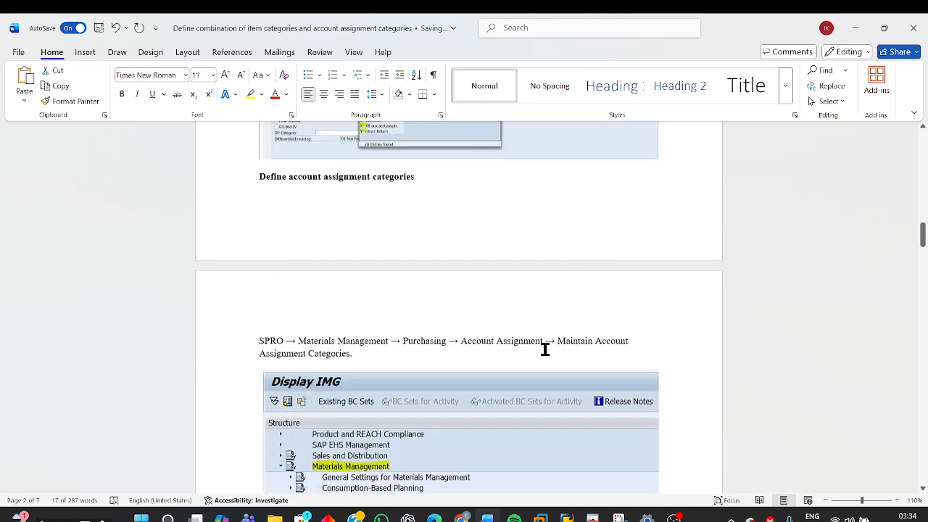
left_click_drag(262, 180, 460, 181)
scroll(588, 322, "down", 2)
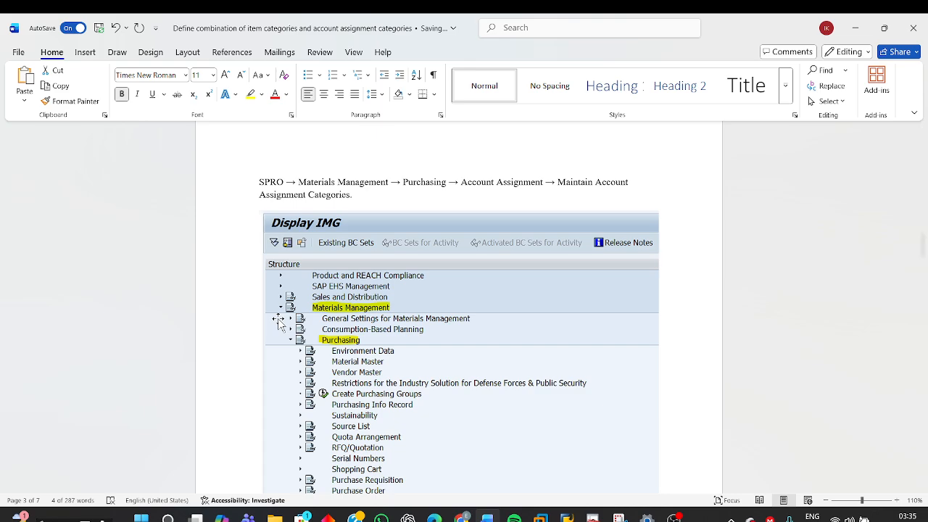
scroll(530, 310, "down", 10)
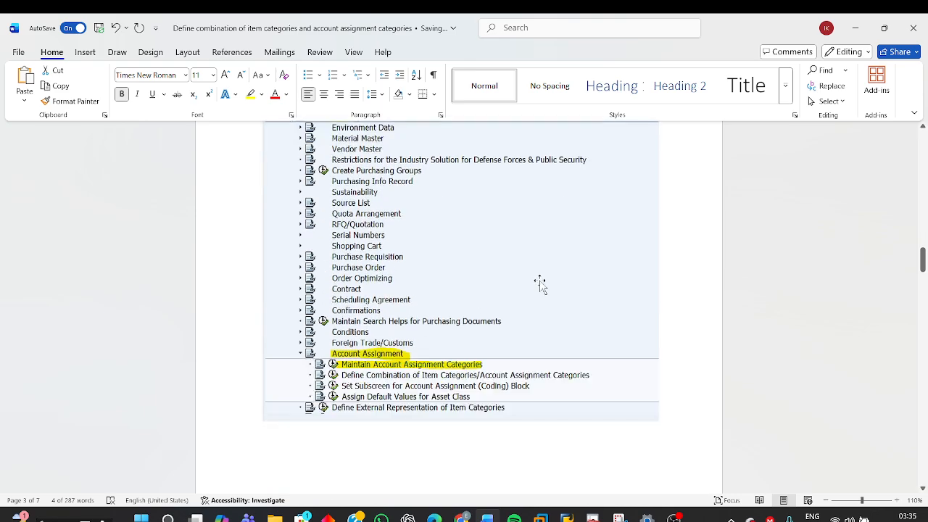
scroll(540, 304, "down", 4)
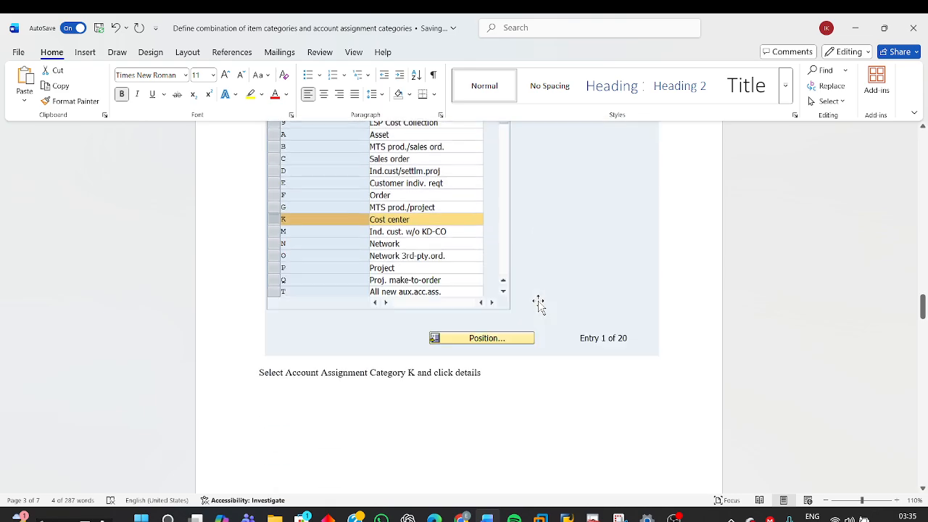
scroll(539, 301, "down", 3)
scroll(537, 300, "up", 3)
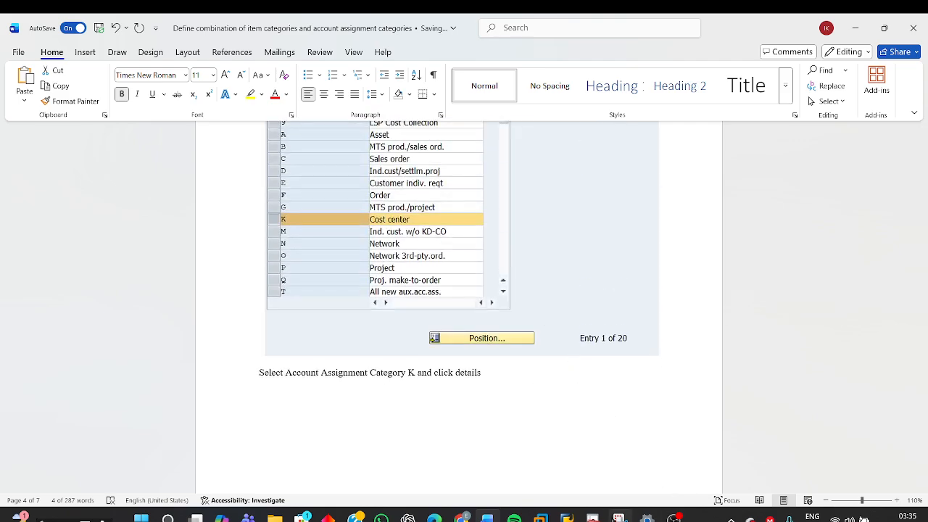
Switch back to SAP, leave the check table and open Maintain Account Assignment Categories under Materials Management, Purchasing, Account Assignment.
mouse_move(568, 516)
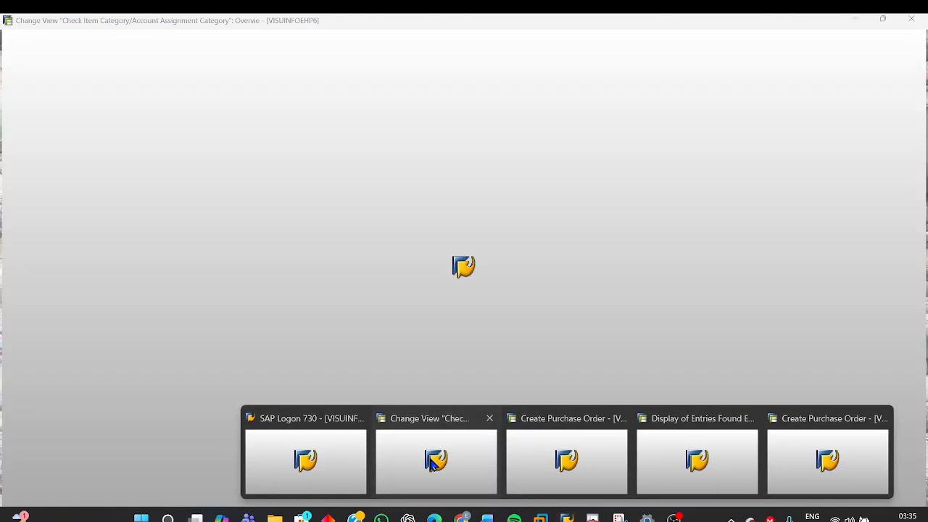
left_click(436, 457)
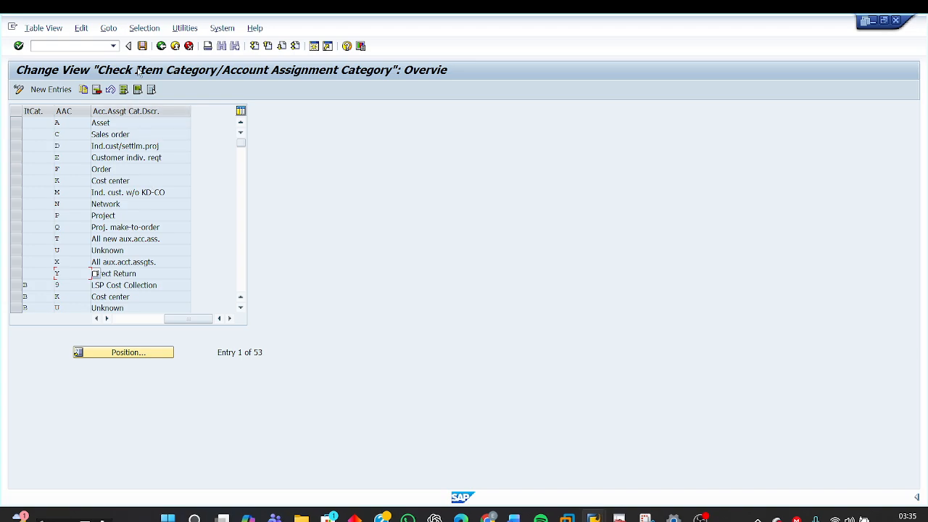
left_click(164, 47)
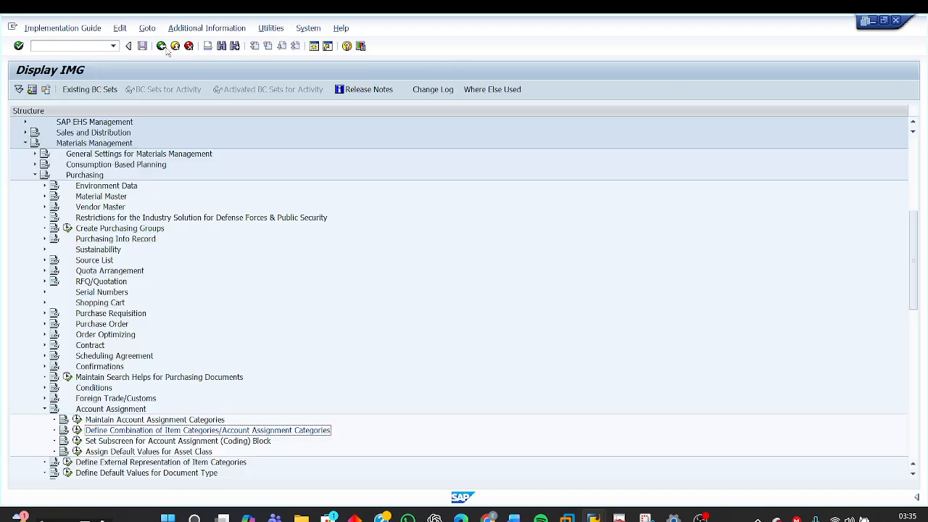
left_click(113, 424)
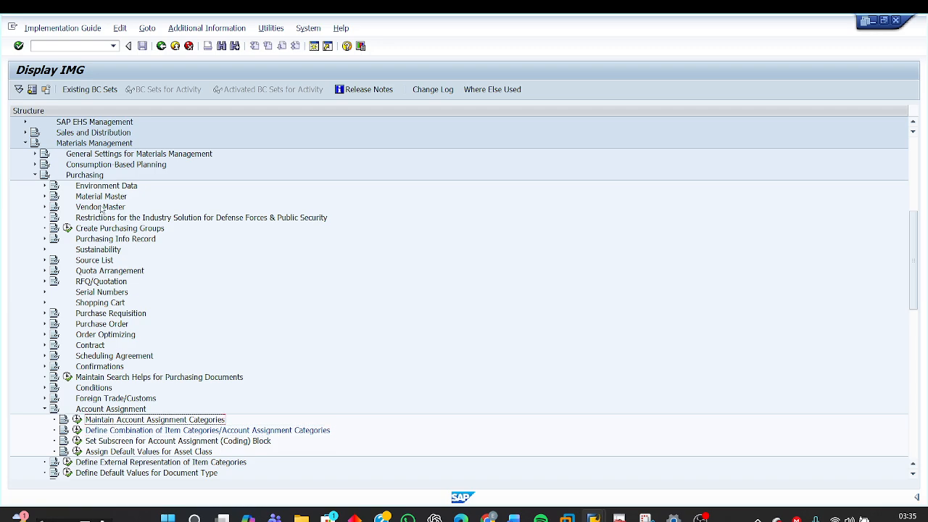
left_click(79, 144)
left_click(85, 175)
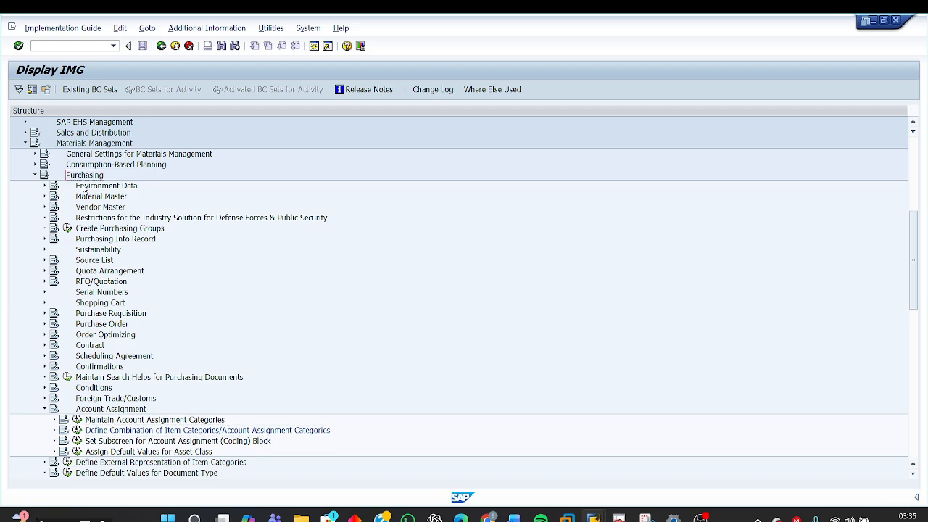
left_click(117, 411)
left_click(113, 422)
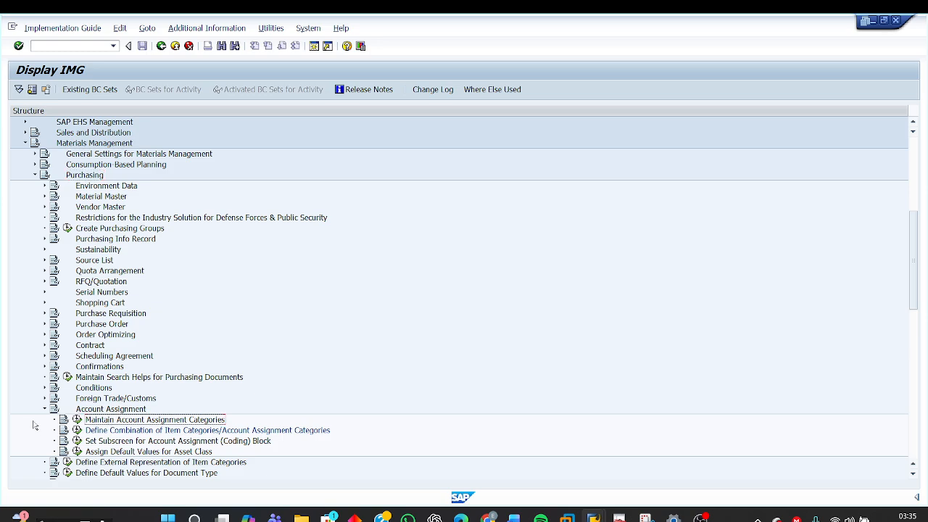
left_click(77, 421)
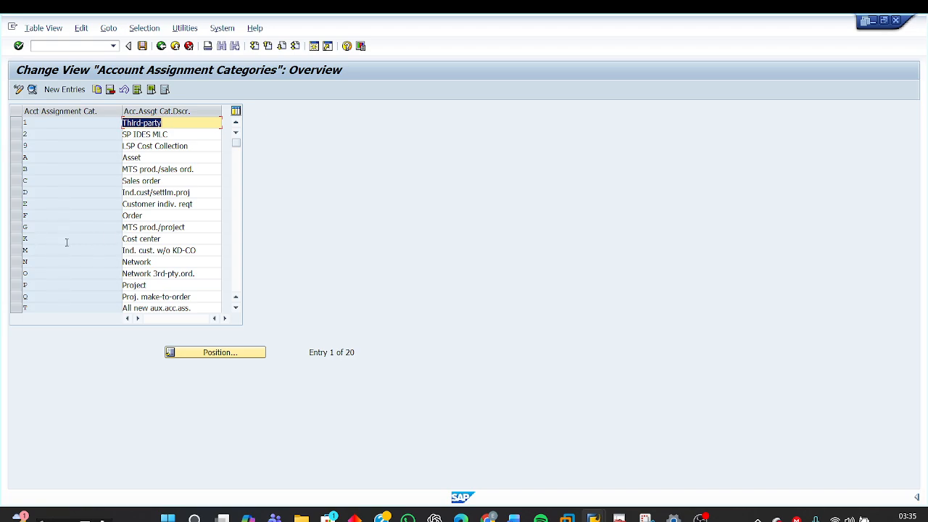
Open the details of account assignment category K (Cost center).
left_click(53, 242)
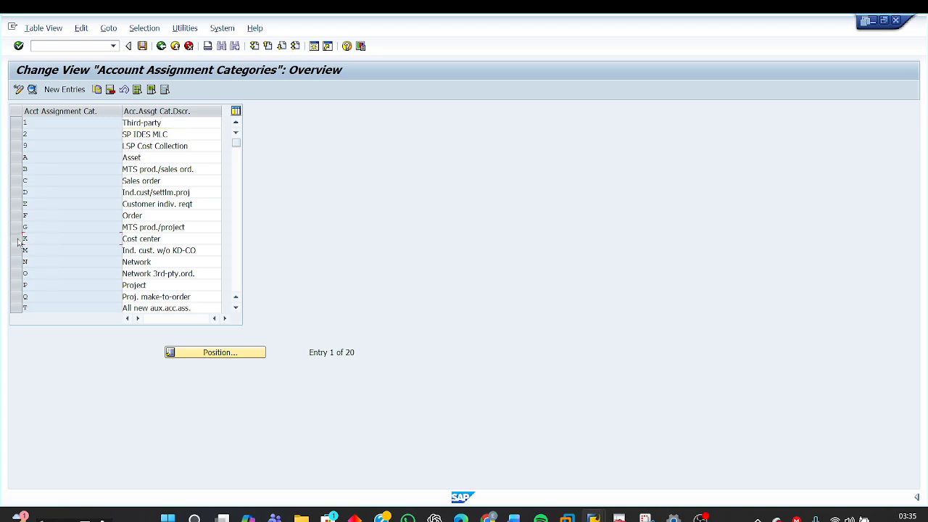
left_click(20, 241)
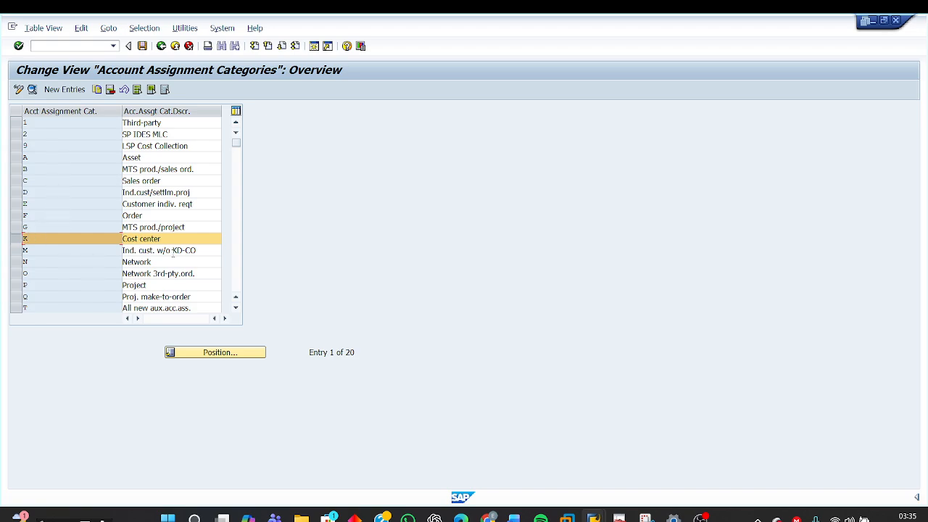
left_click(32, 90)
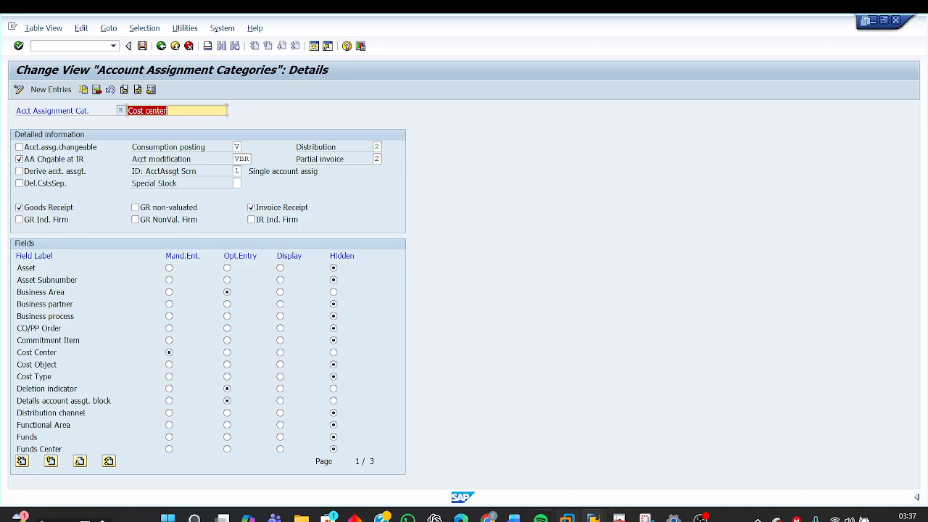
Read the Word notes on the Cost center category's important settings, and return to the category's details in SAP.
left_click(514, 518)
scroll(549, 298, "down", 1)
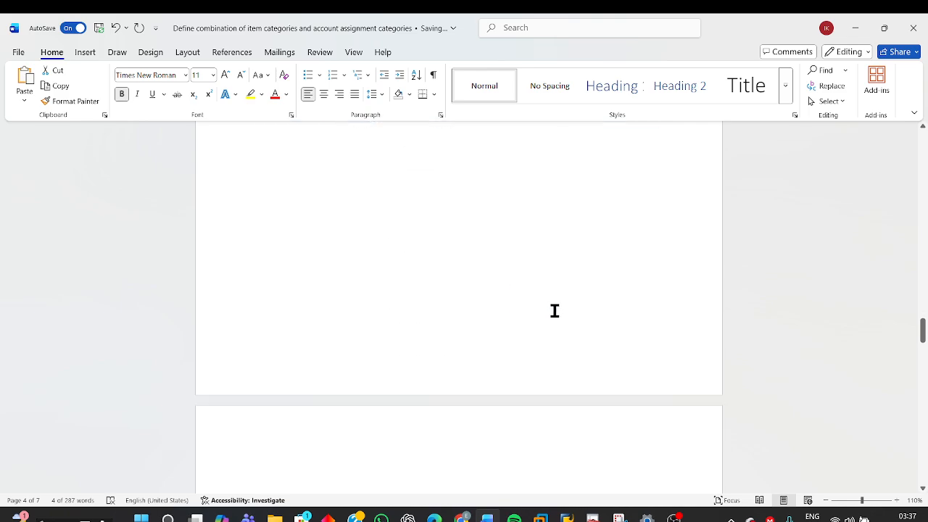
scroll(555, 309, "down", 5)
scroll(452, 317, "up", 1)
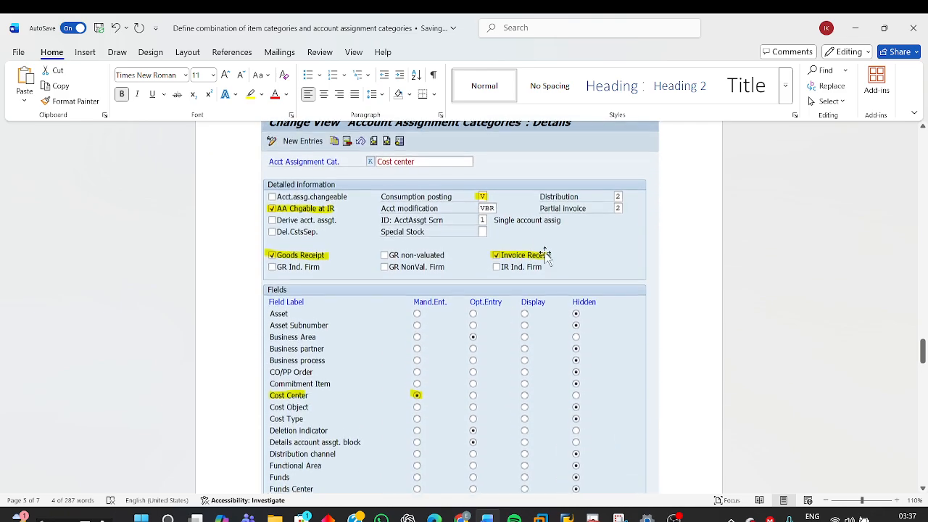
scroll(545, 312, "down", 3)
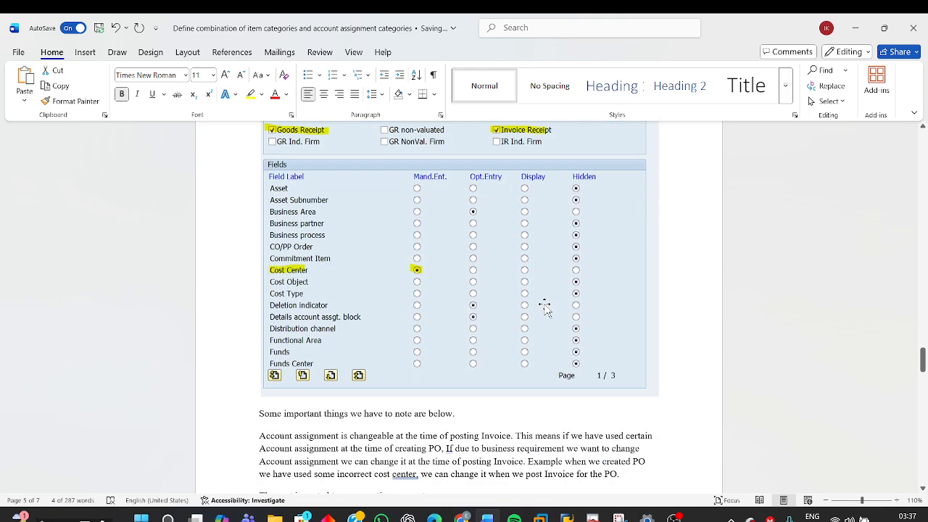
scroll(545, 306, "down", 4)
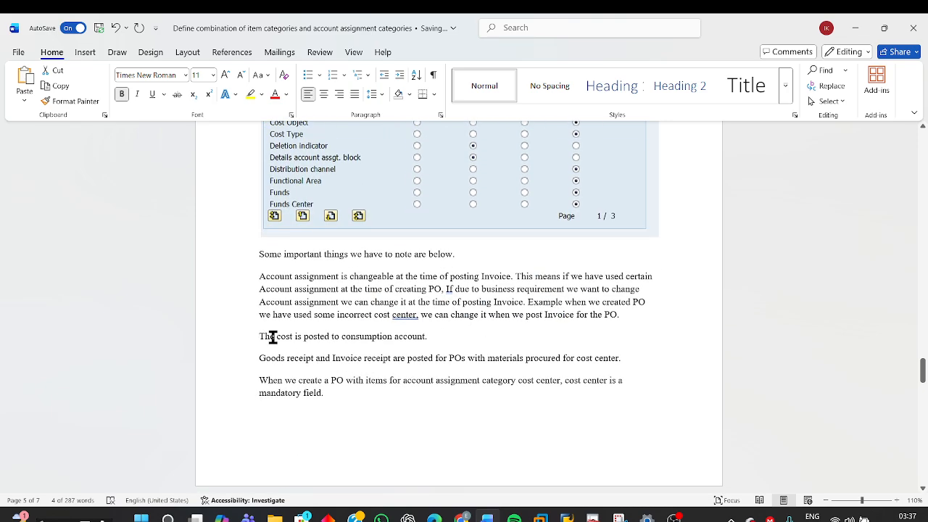
scroll(503, 338, "up", 6)
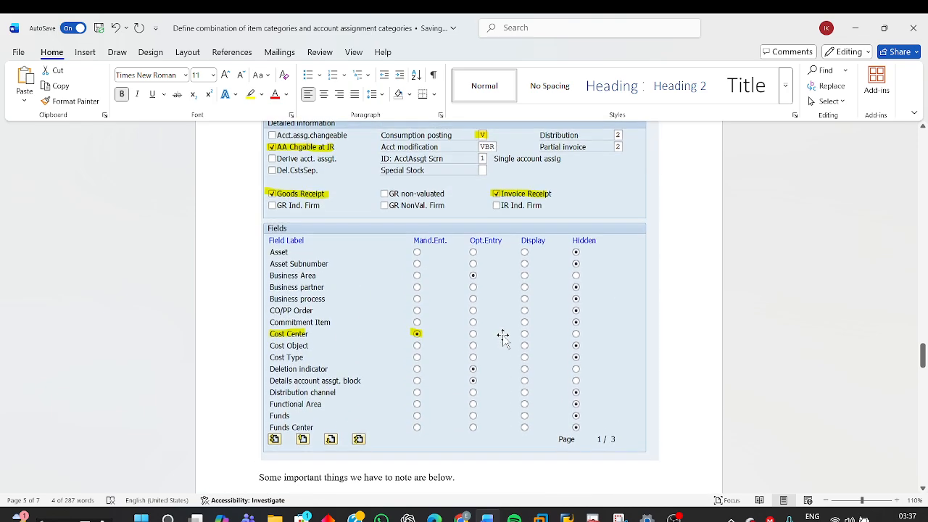
mouse_move(566, 517)
left_click(464, 461)
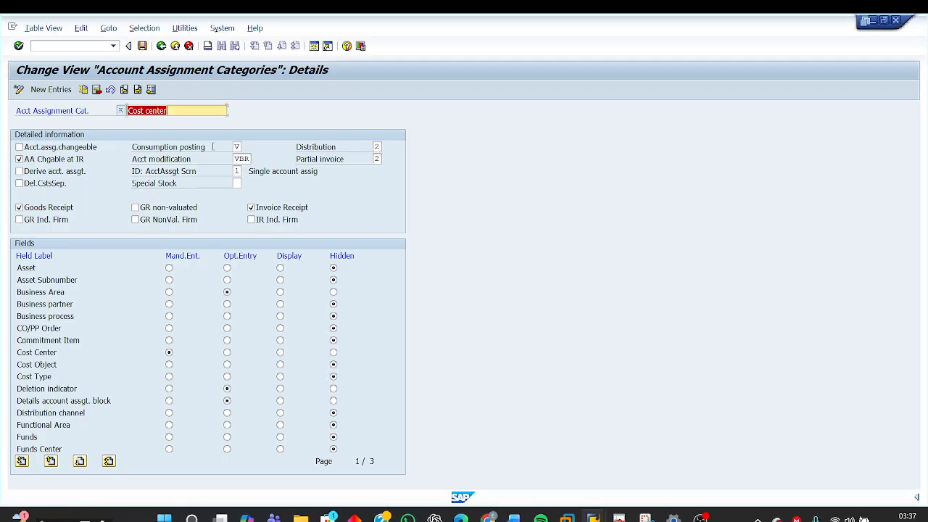
Check category K's consumption posting setting, and inspect the category, cost center and G/L account of item 10 in the purchase order.
left_click(236, 147)
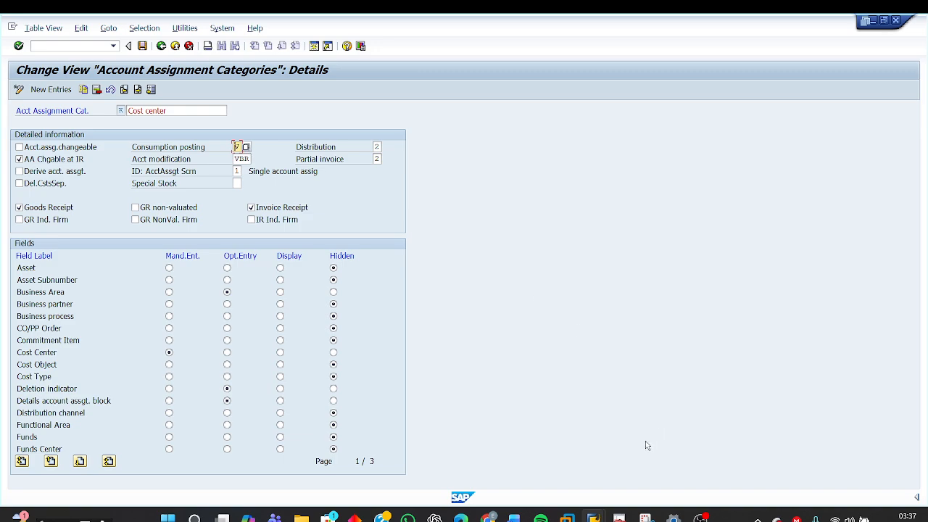
mouse_move(594, 518)
left_click(584, 489)
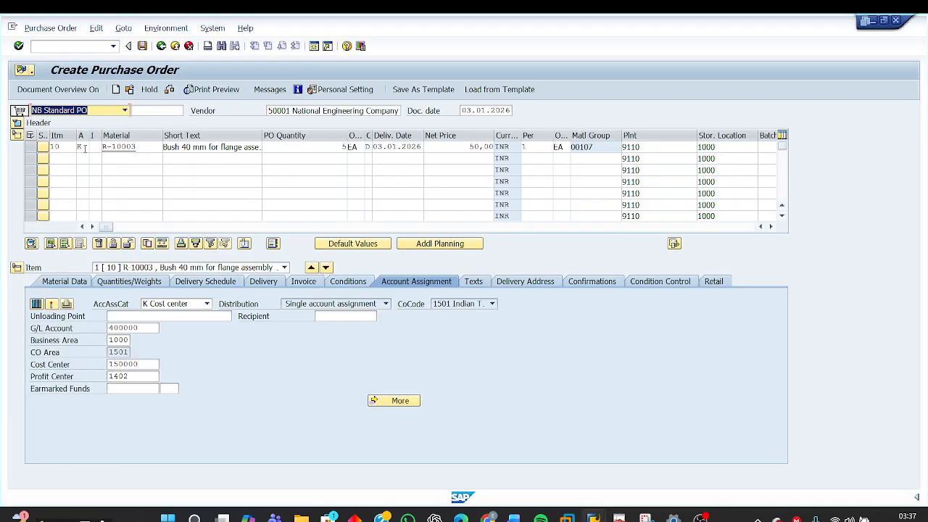
left_click(84, 147)
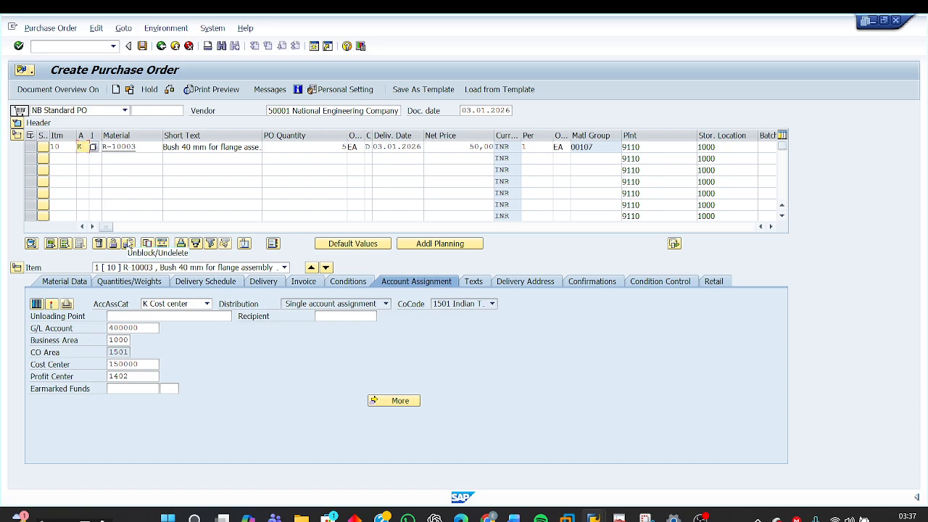
left_click_drag(141, 364, 68, 370)
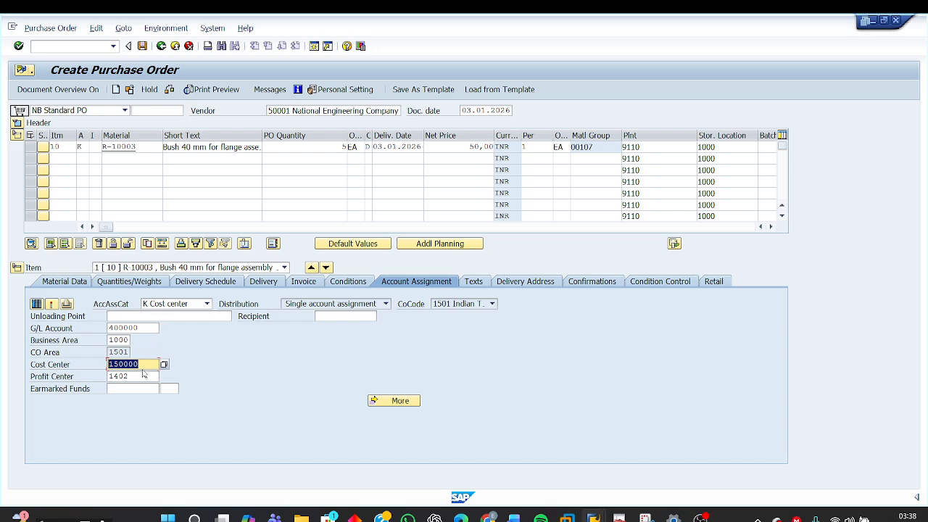
left_click(121, 327)
double_click(121, 328)
mouse_move(620, 518)
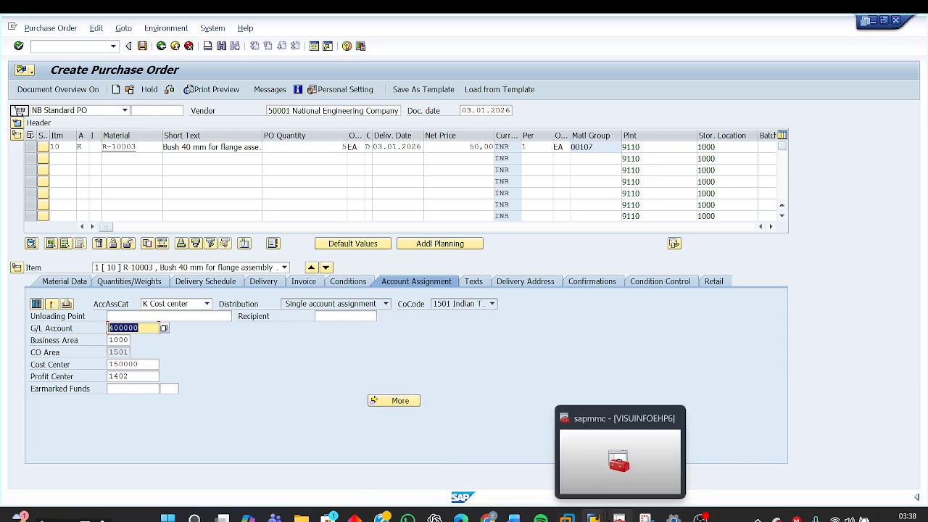
Switch to the Word document and read the notes on category K's invoice, consumption and receipt settings.
left_click(522, 463)
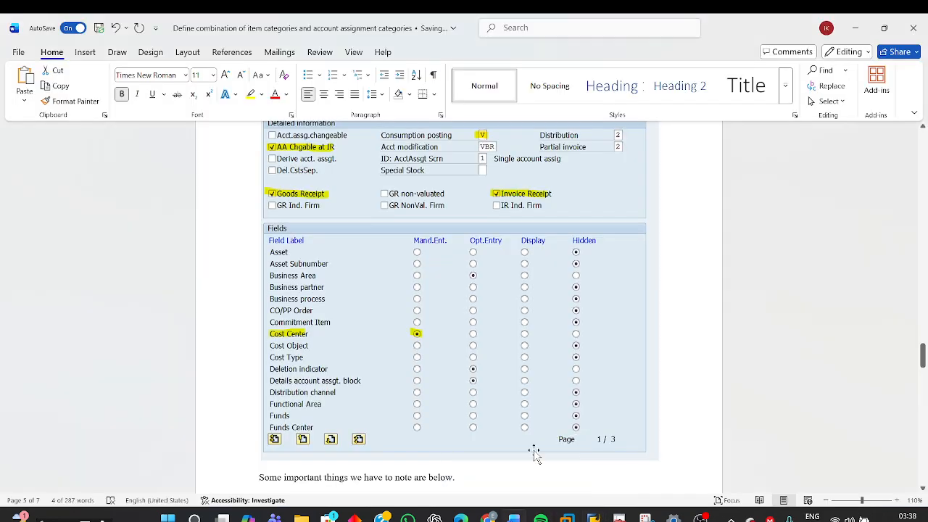
scroll(643, 406, "down", 6)
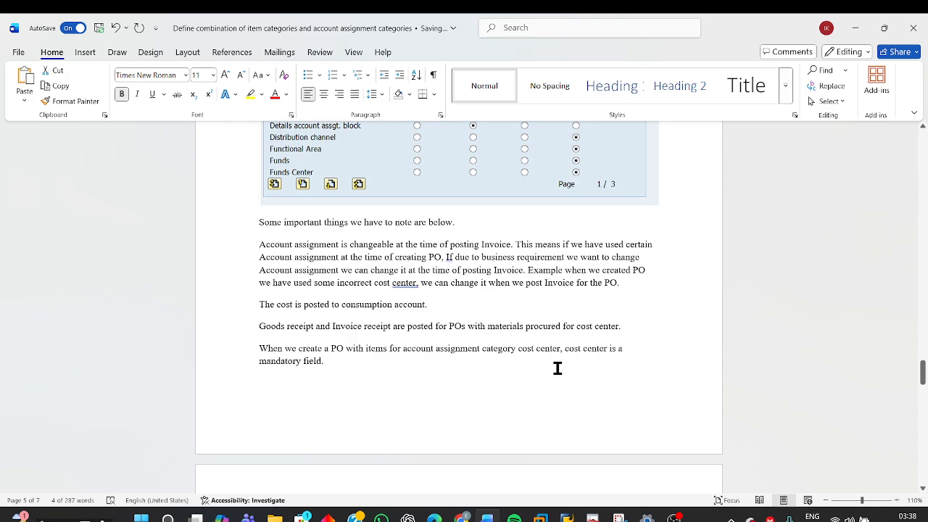
scroll(495, 382, "up", 2)
scroll(495, 383, "up", 5)
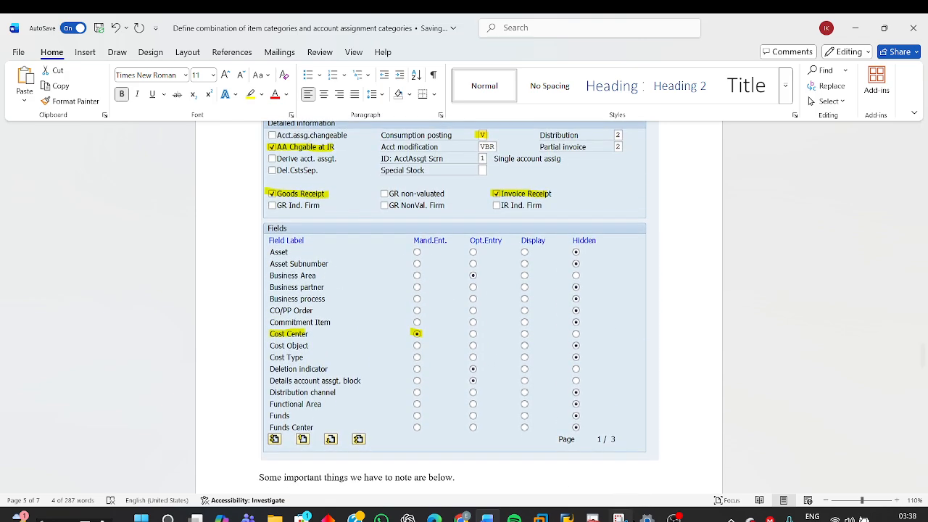
Switch back to SAP and examine the Cost Center field's entry setting in the details of account assignment category K.
mouse_move(569, 517)
left_click(477, 461)
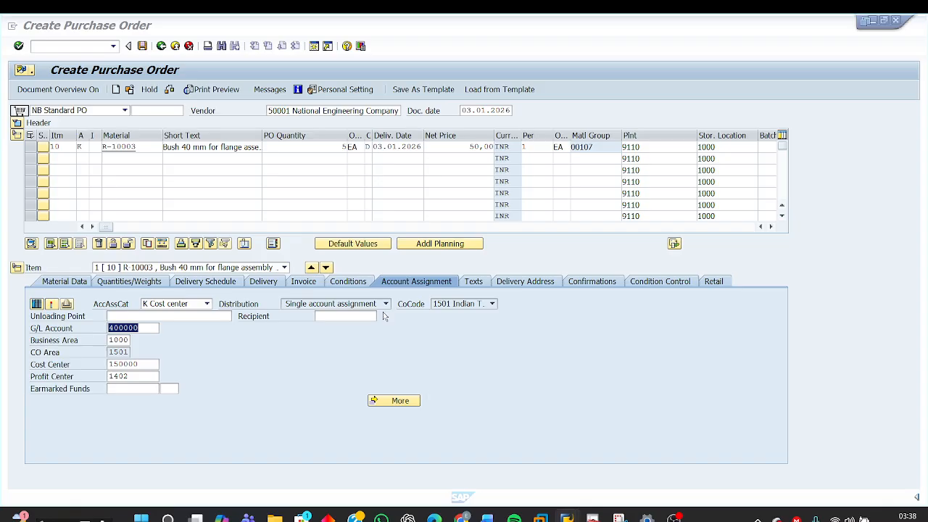
left_click(168, 352)
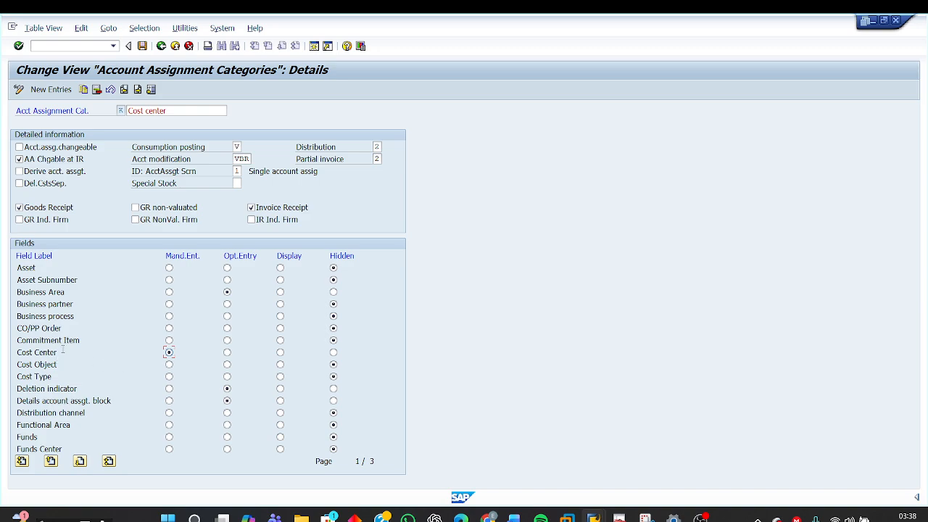
mouse_move(58, 353)
left_mouse_down()
mouse_move(42, 352)
mouse_move(58, 354)
left_mouse_up()
left_click(20, 354)
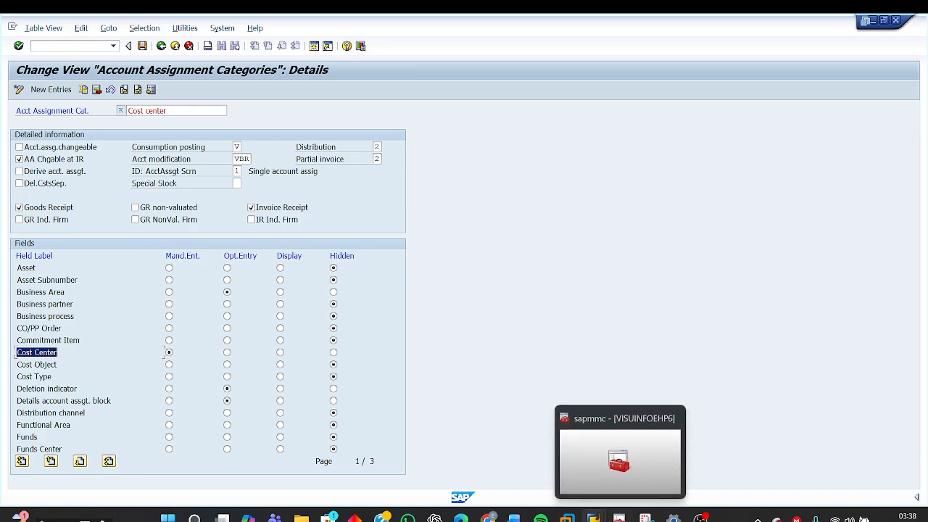
Reread the Word notes on the mandatory cost center and review the screenshot of category K's details.
mouse_move(515, 518)
left_click(514, 453)
scroll(587, 431, "down", 10)
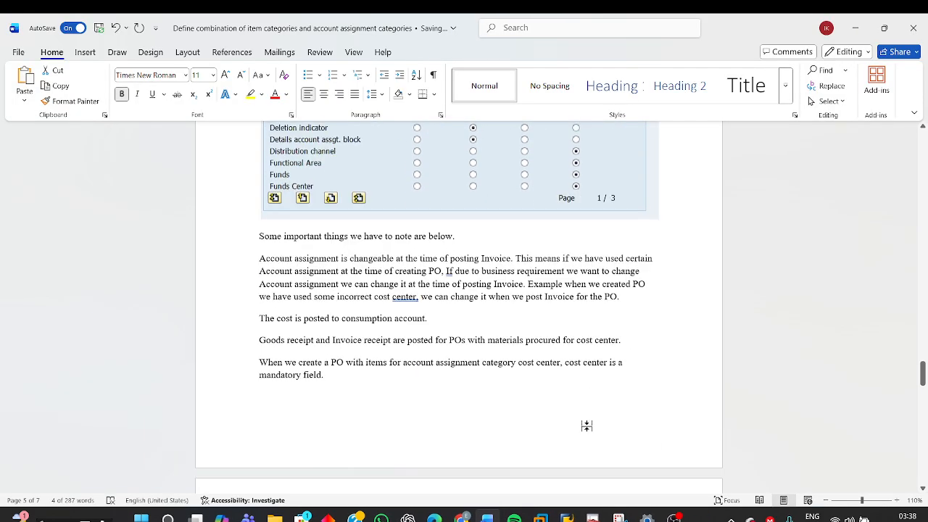
scroll(588, 430, "up", 3)
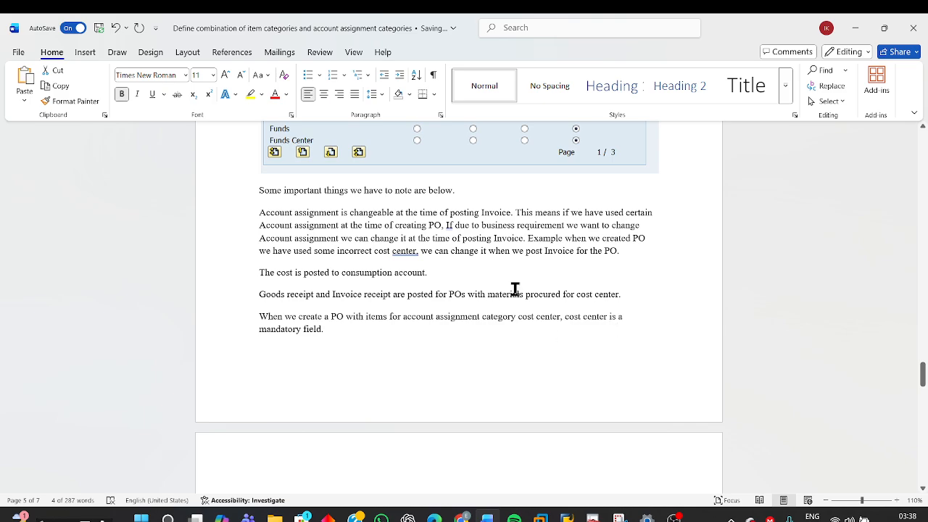
scroll(543, 290, "up", 3)
scroll(543, 290, "up", 3)
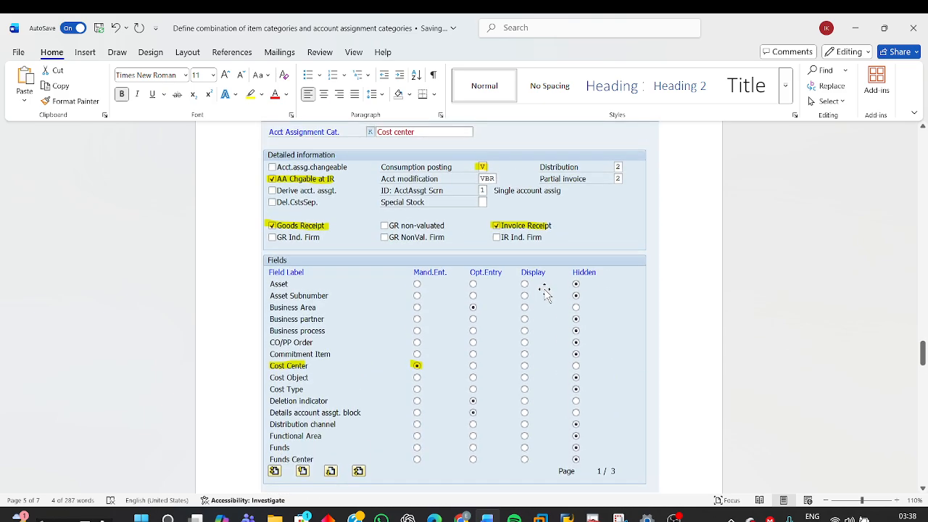
scroll(545, 293, "up", 3)
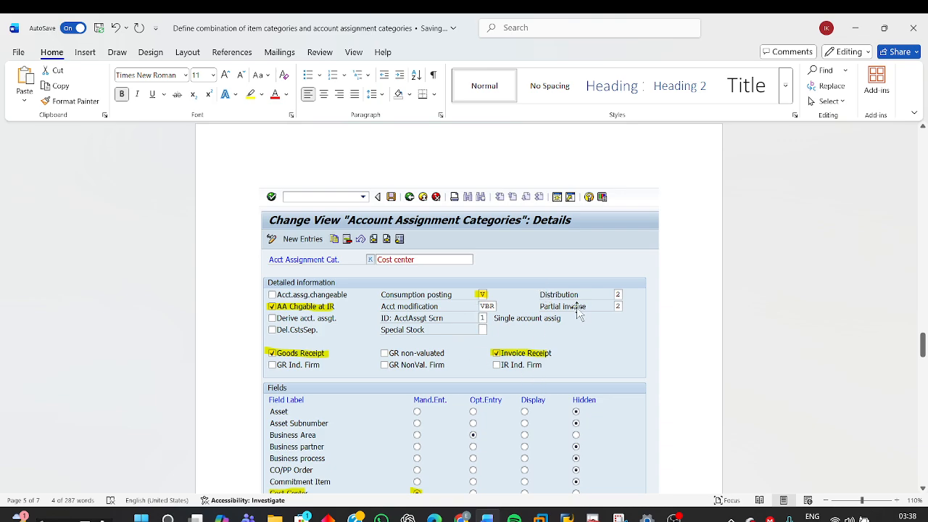
Return to the account assignment categories overview in SAP and deselect the K (Cost center) entry.
mouse_move(566, 516)
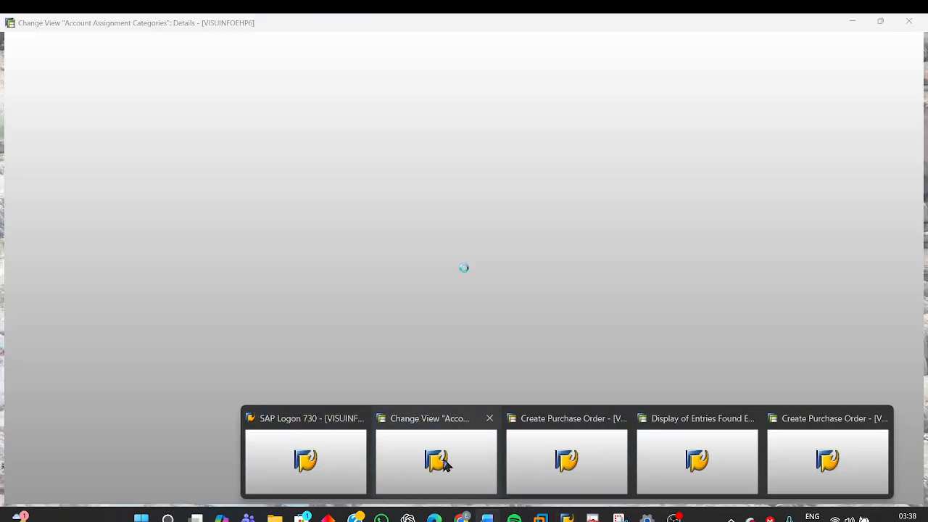
left_click(445, 464)
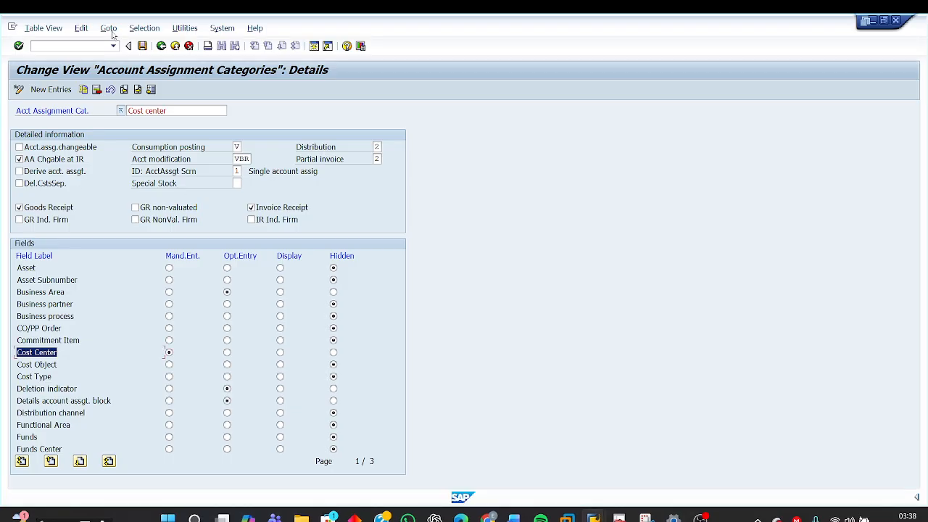
left_click(162, 46)
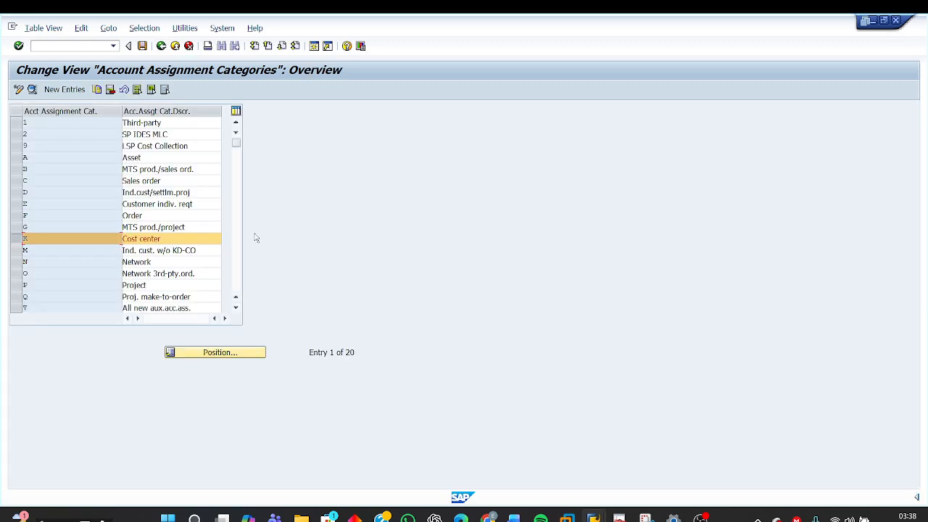
left_click(17, 240)
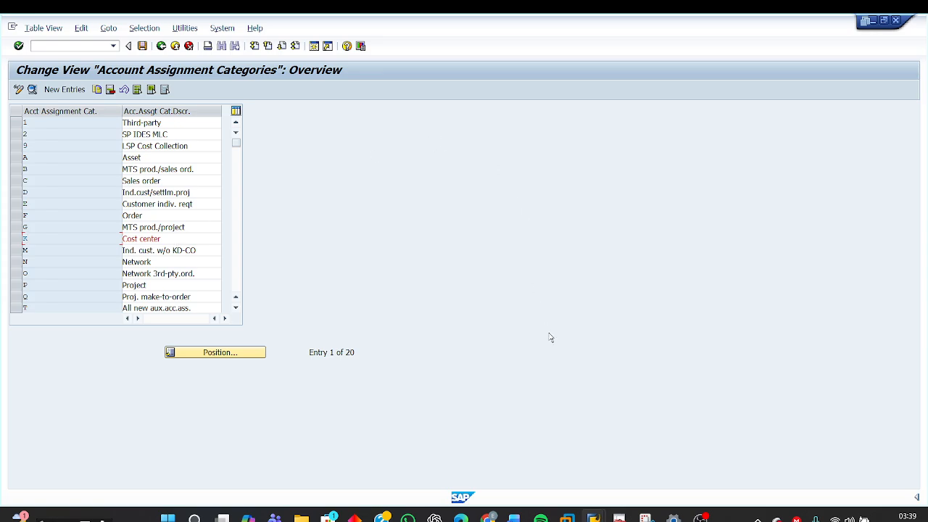
Switch to the Word document and review the example purchase order with category K and the preceding configuration notes.
left_click(515, 517)
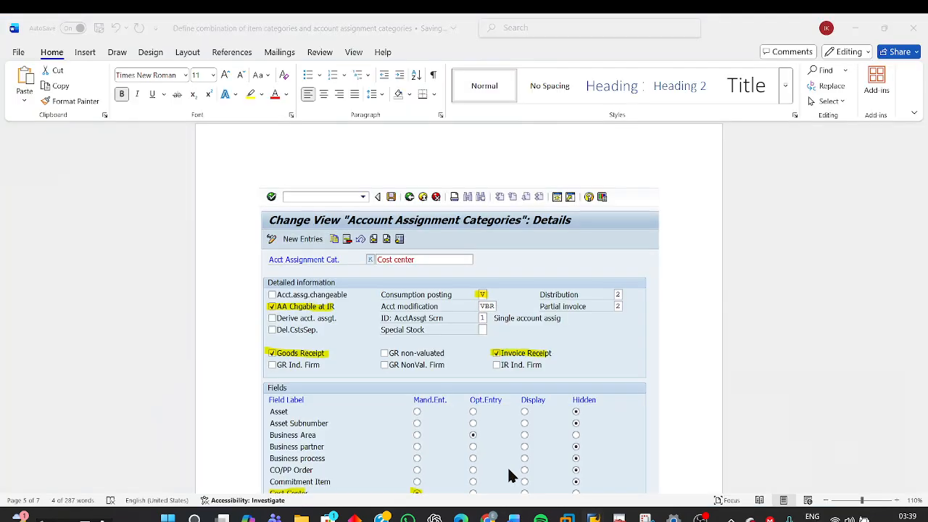
scroll(718, 421, "down", 8)
scroll(718, 421, "down", 8)
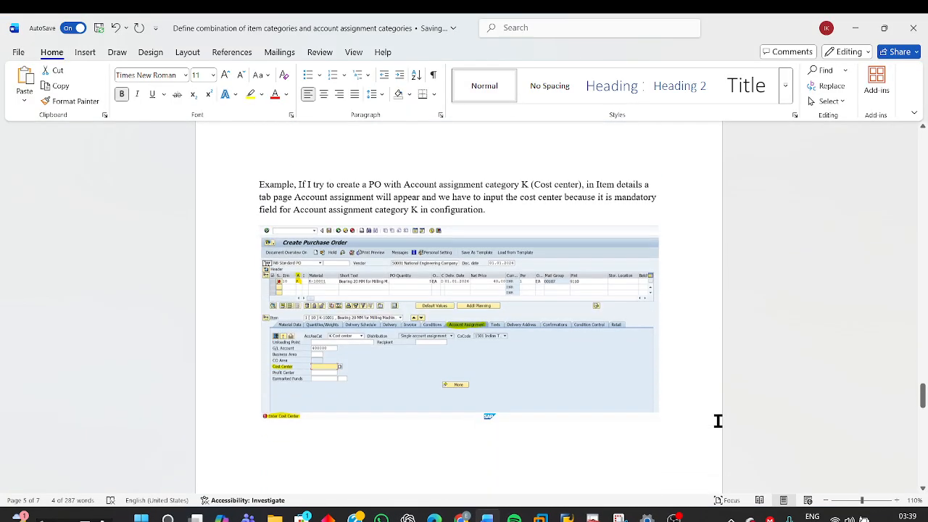
scroll(718, 421, "up", 8)
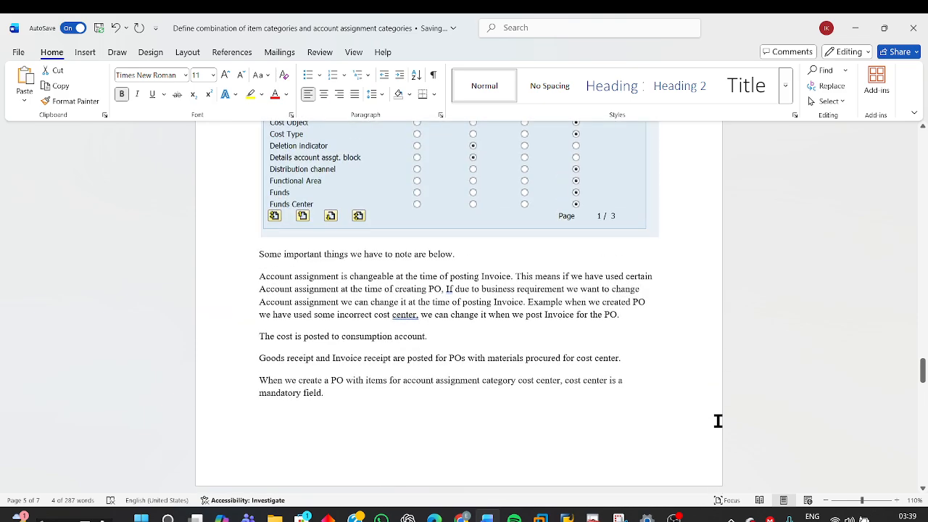
scroll(716, 421, "up", 4)
scroll(716, 421, "up", 4)
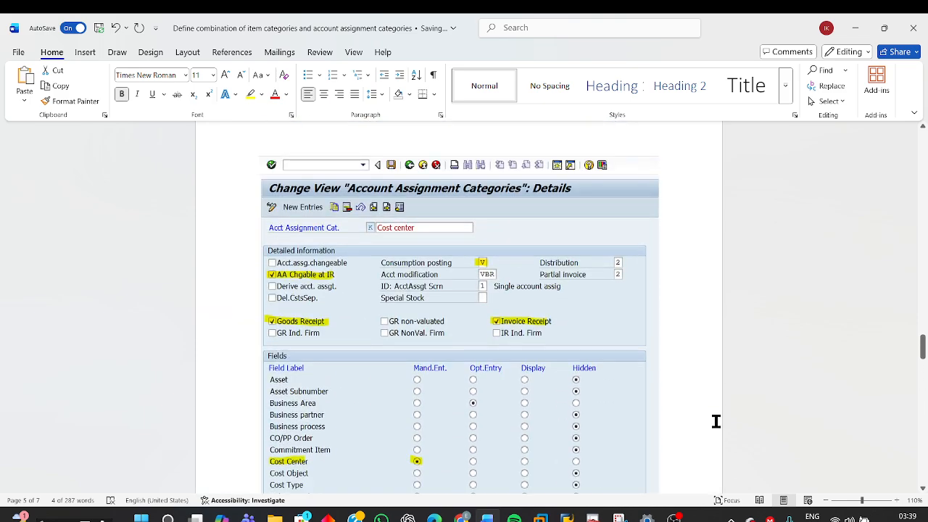
scroll(717, 422, "up", 12)
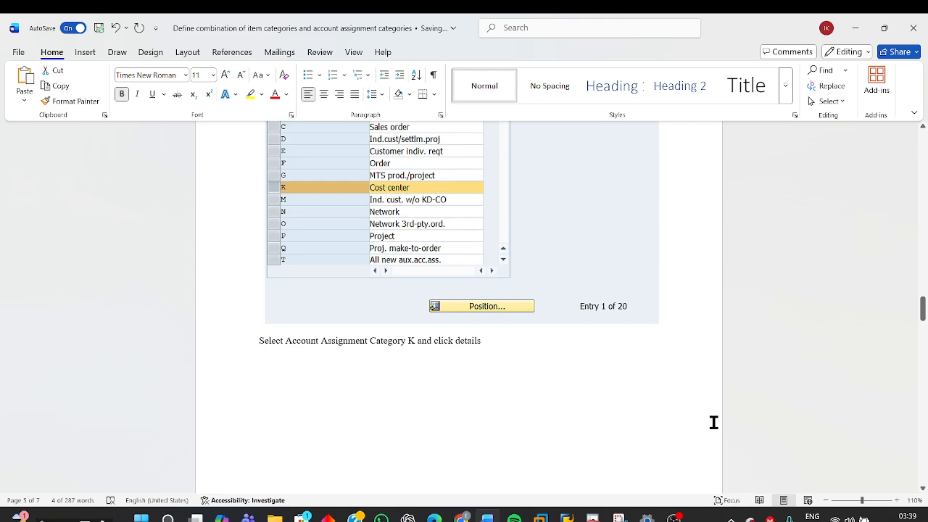
Go to the beginning of the Word document and skim the notes through to category K's details.
left_click_drag(923, 309, 922, 89)
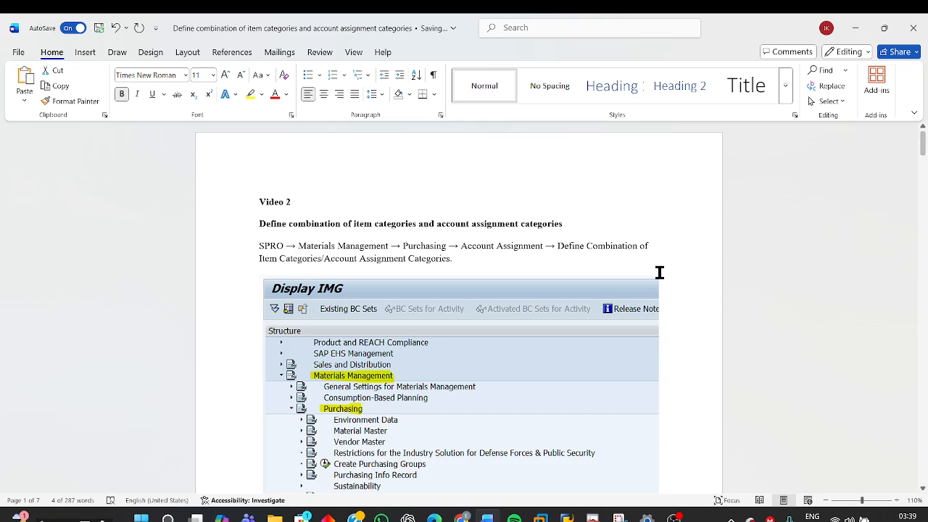
scroll(645, 305, "down", 10)
scroll(635, 361, "down", 20)
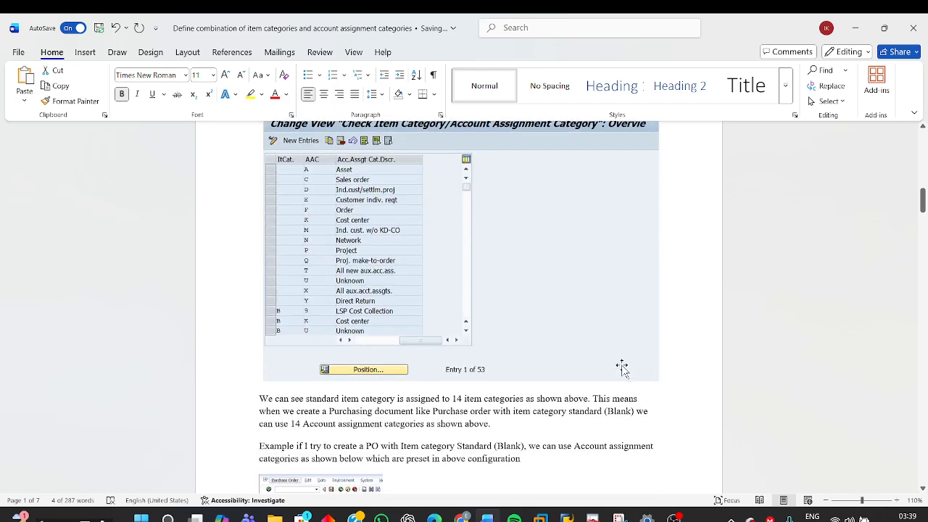
scroll(611, 368, "down", 20)
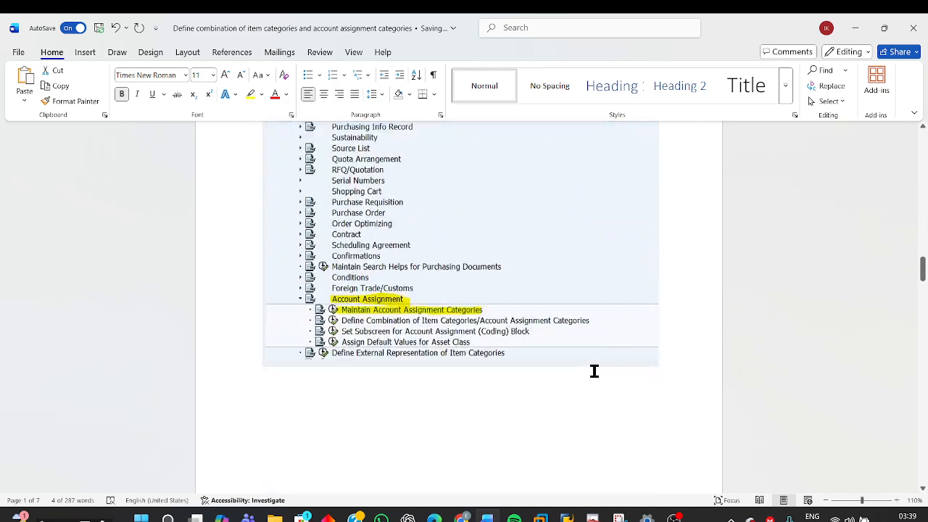
scroll(586, 378, "down", 15)
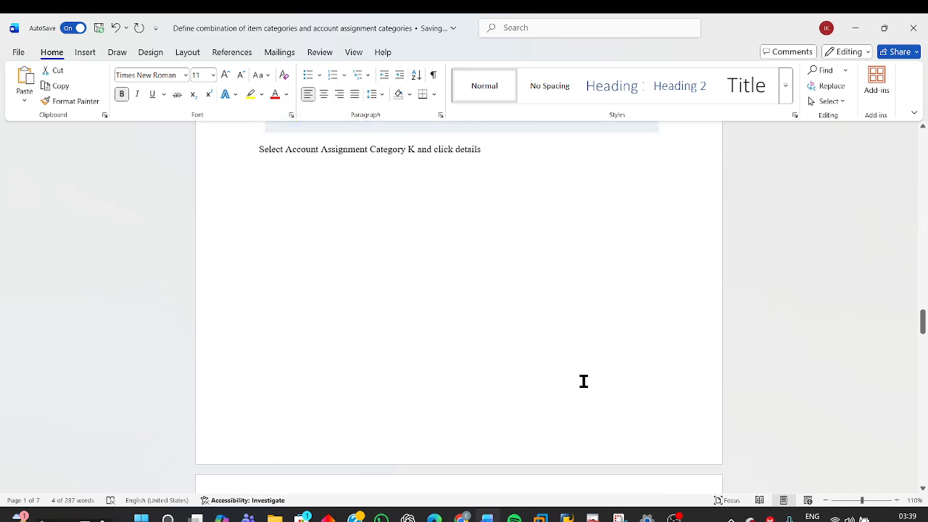
scroll(580, 388, "down", 3)
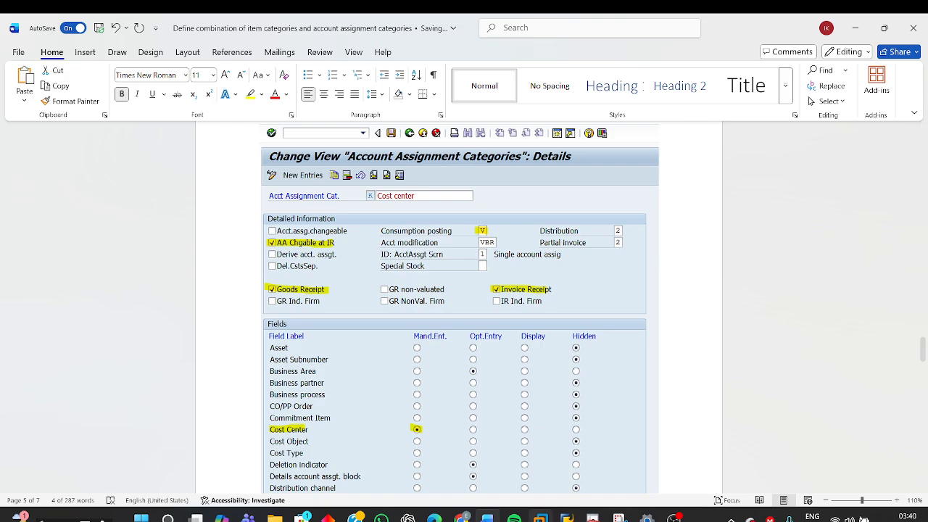
left_click(674, 518)
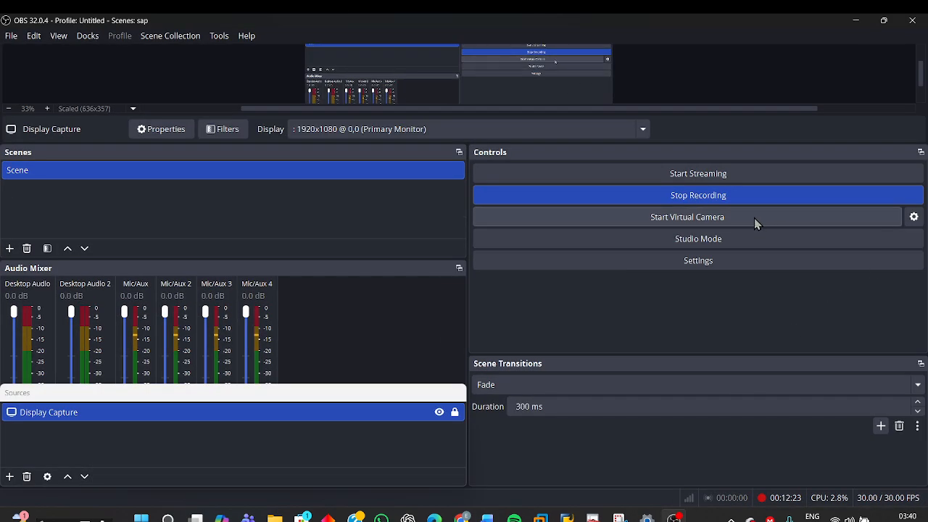